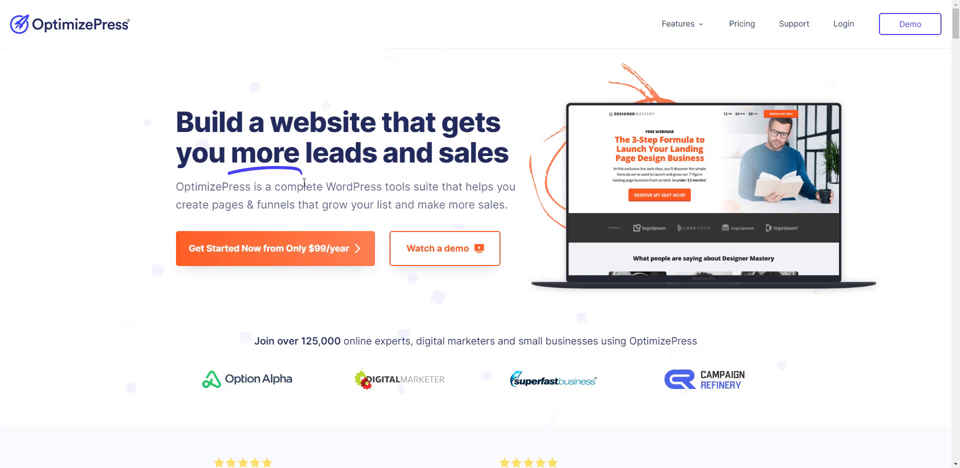
Step: Look over the OptimizePress homepage, including its testimonials and the overview of included page and funnel types
scroll(304, 182, "down", 13)
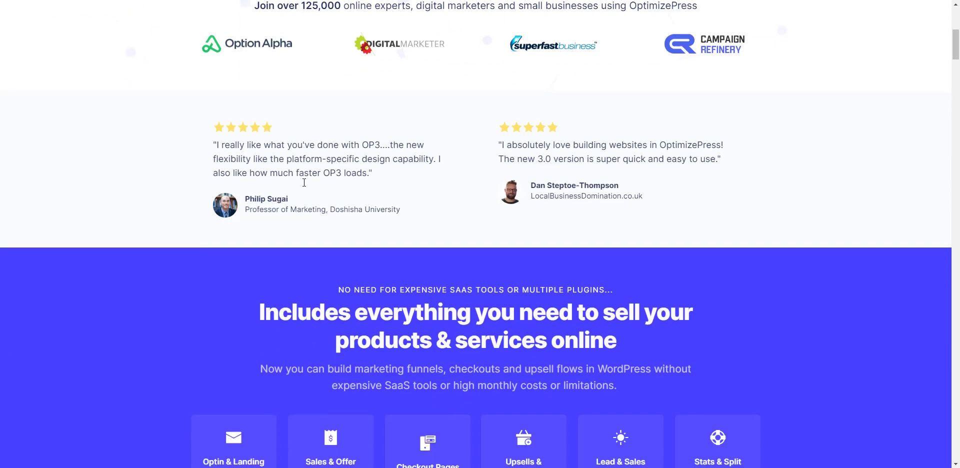
scroll(304, 183, "down", 5)
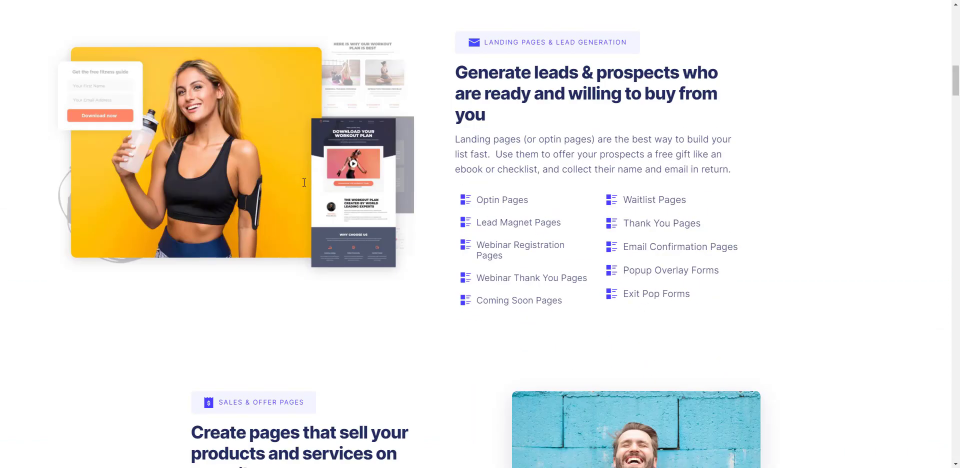
scroll(304, 183, "down", 5)
scroll(304, 182, "up", 15)
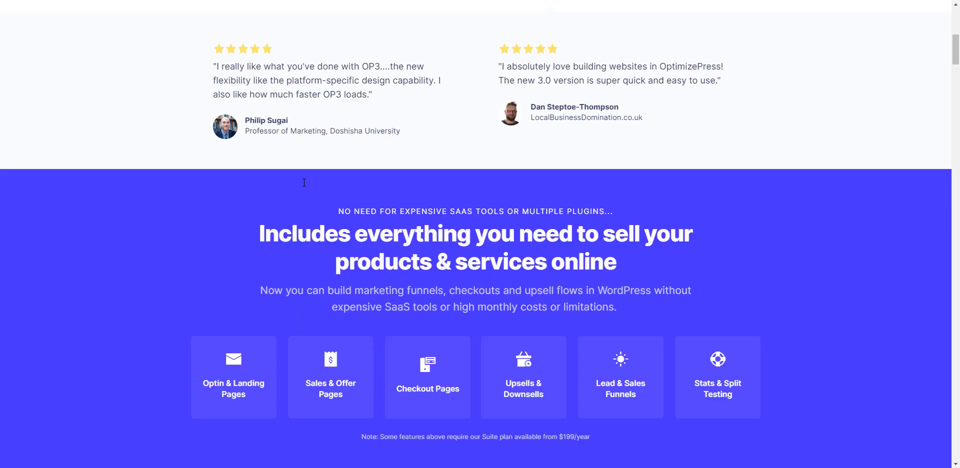
scroll(304, 182, "up", 3)
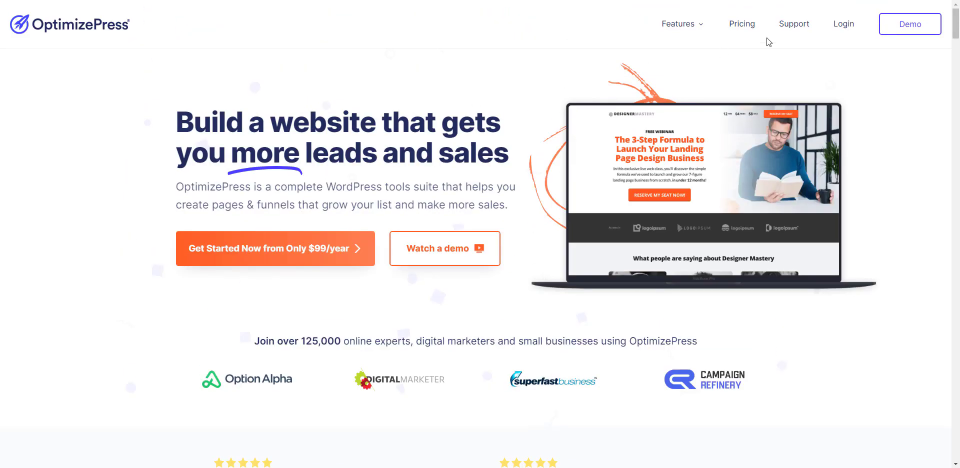
Step: Open the OptimizePress pricing page and compare the features of the Essential, Suite and Agency Standard plans
left_click(754, 31)
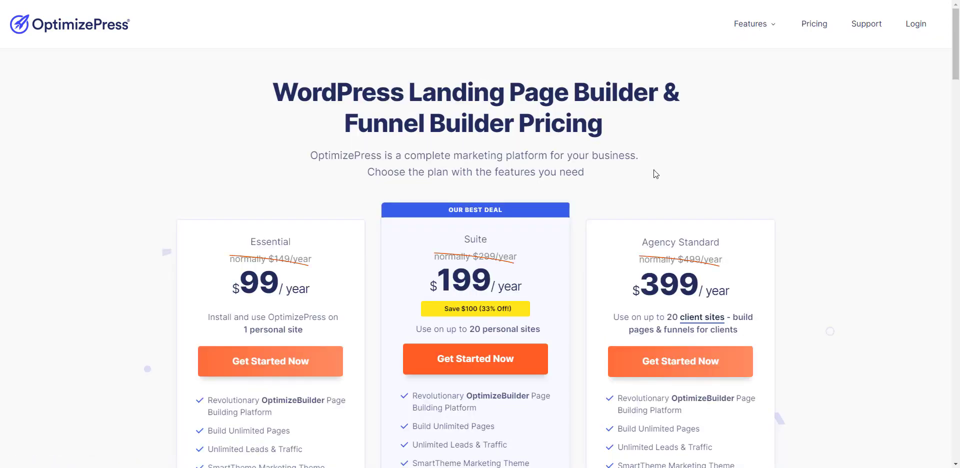
scroll(653, 170, "down", 6)
scroll(654, 169, "up", 3)
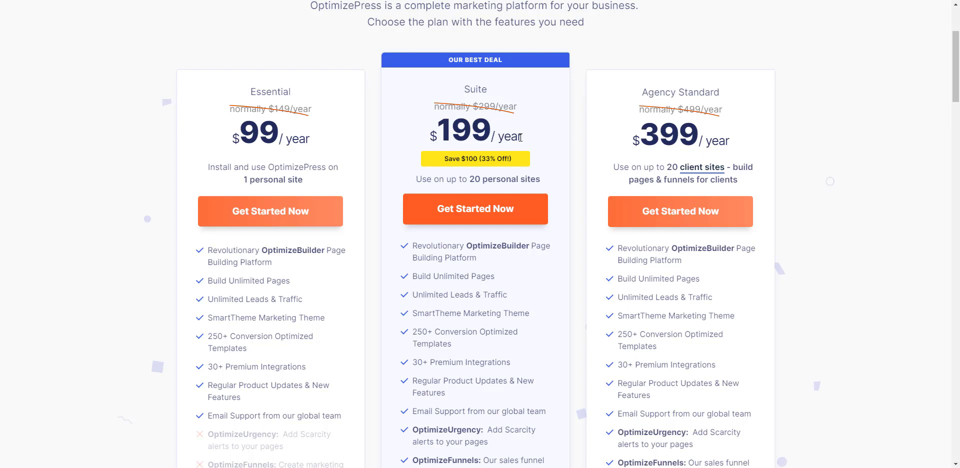
scroll(520, 138, "down", 3)
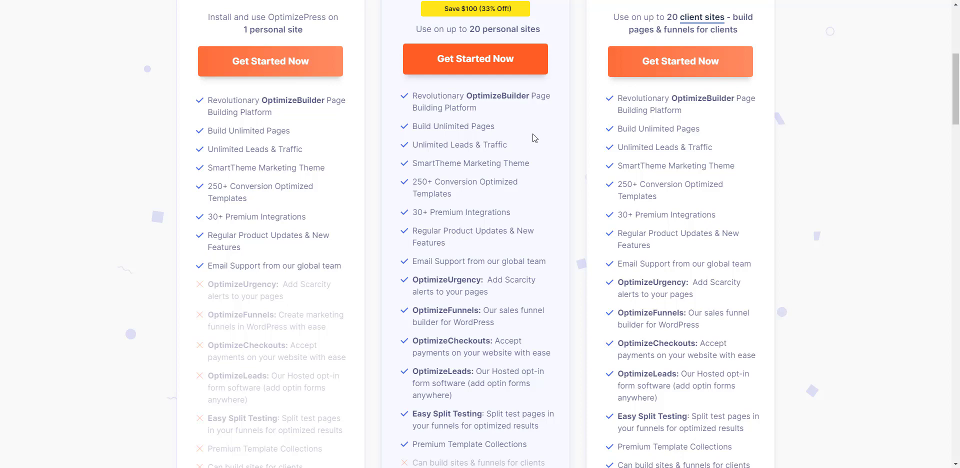
scroll(532, 134, "up", 5)
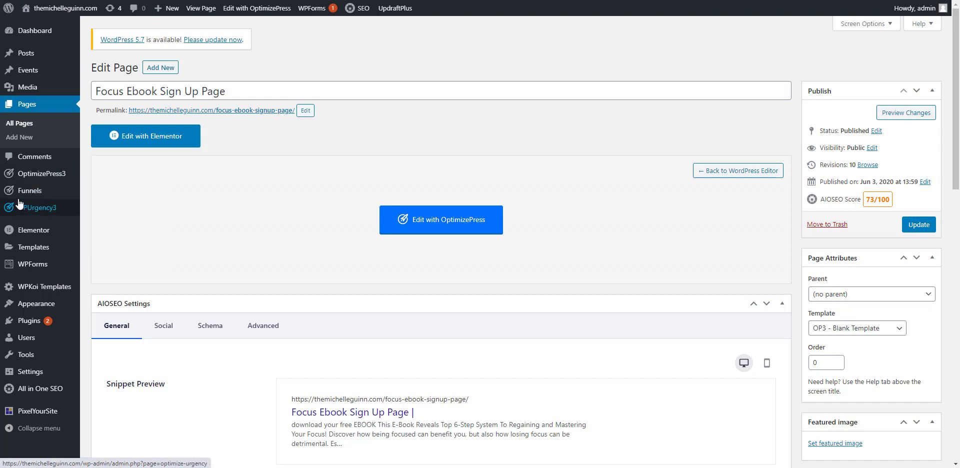
Step: Start creating a new OptimizePress funnel in the WordPress admin and choose the Lead Magnet Funnels type
mouse_move(20, 179)
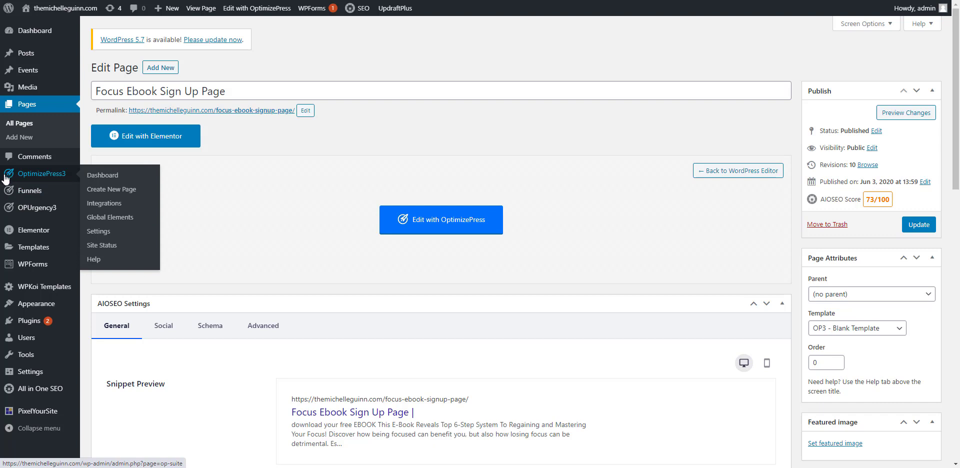
mouse_move(7, 194)
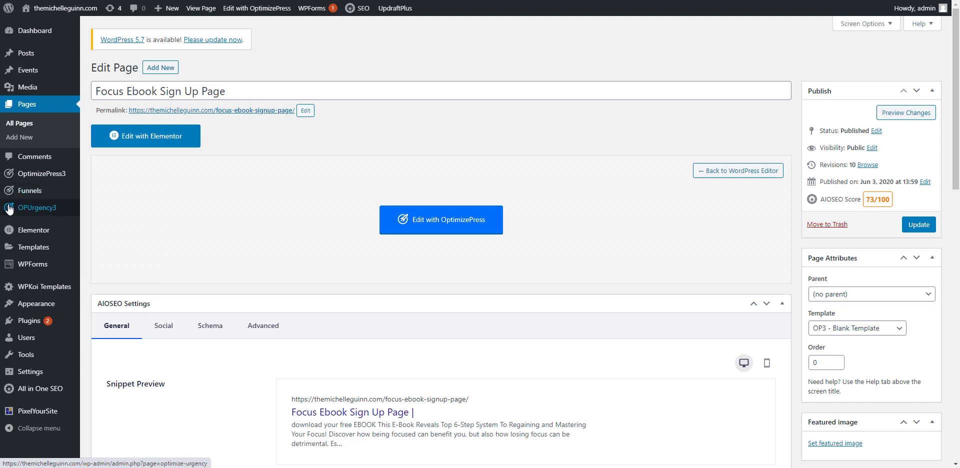
mouse_move(10, 178)
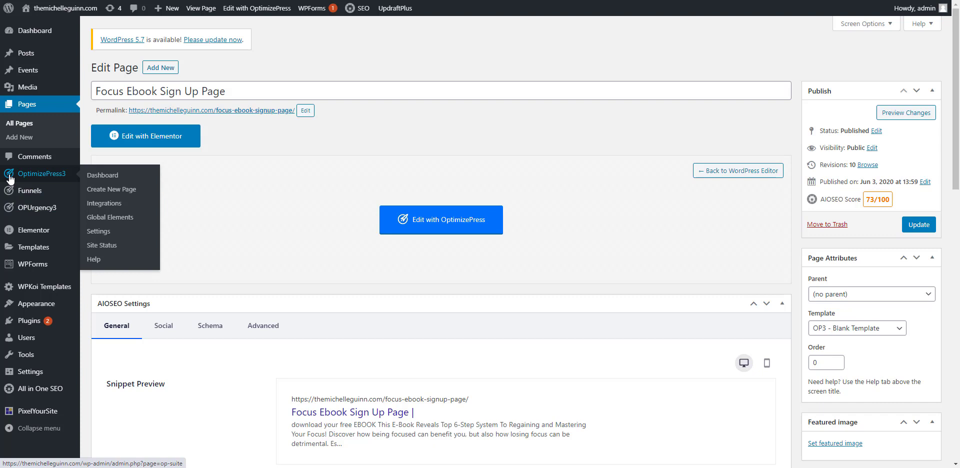
mouse_move(31, 191)
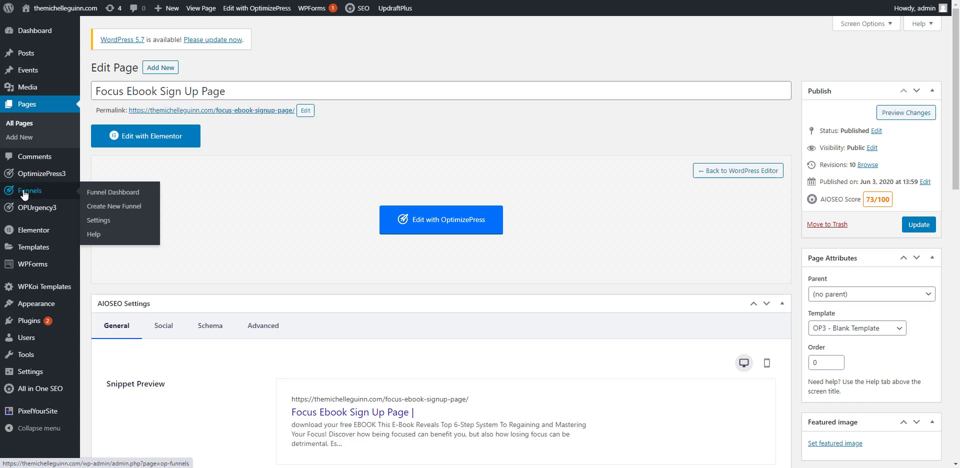
left_click(111, 210)
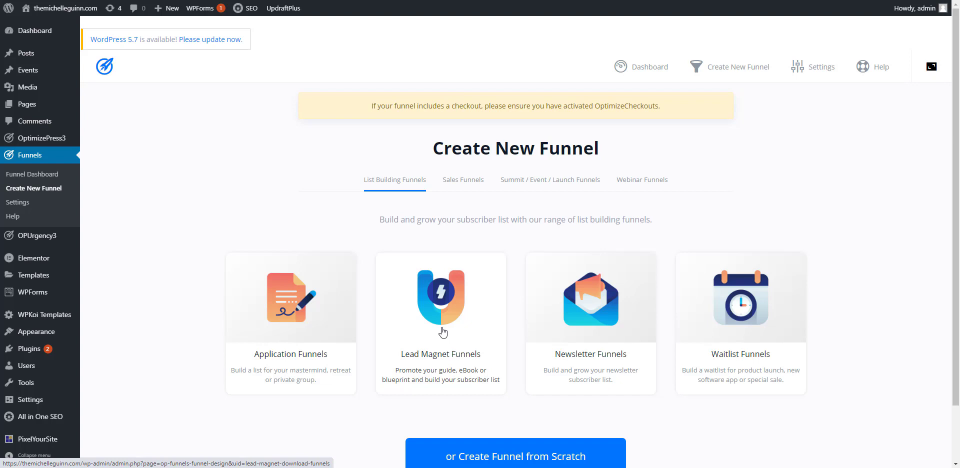
left_click(453, 291)
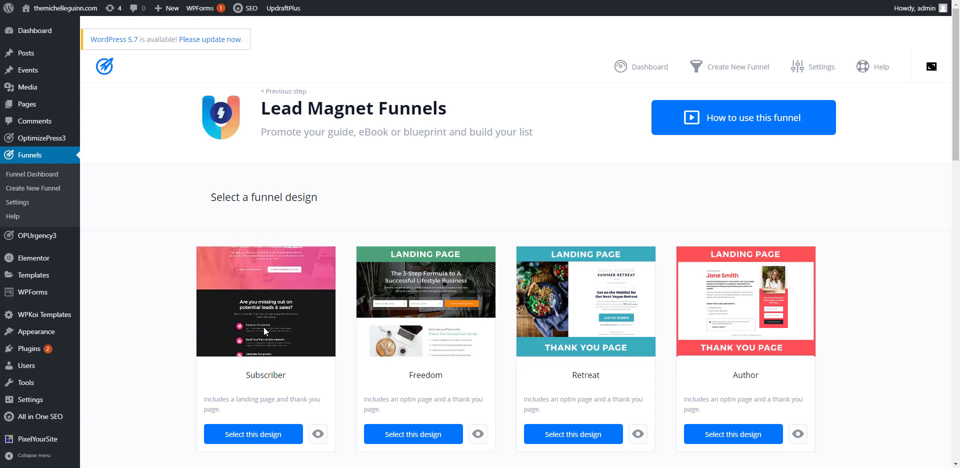
Step: Review the available lead magnet funnel designs and select the Author design
scroll(264, 328, "down", 3)
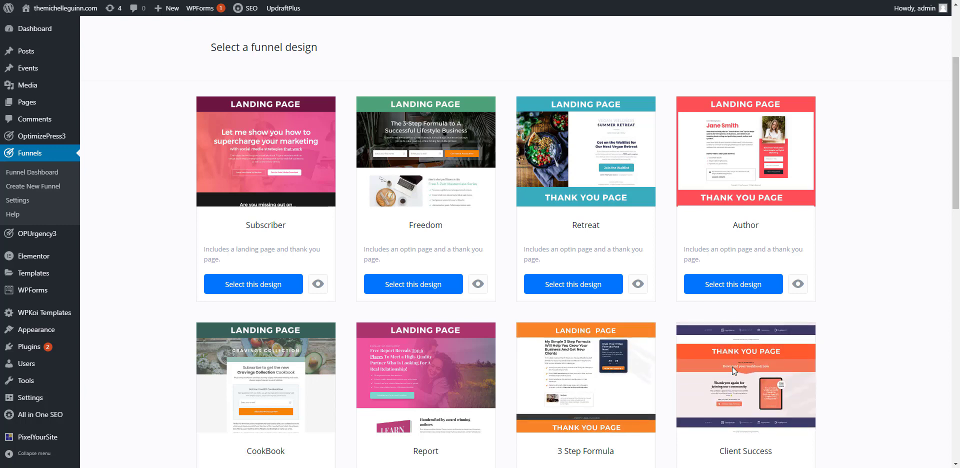
scroll(732, 367, "down", 3)
scroll(512, 418, "down", 3)
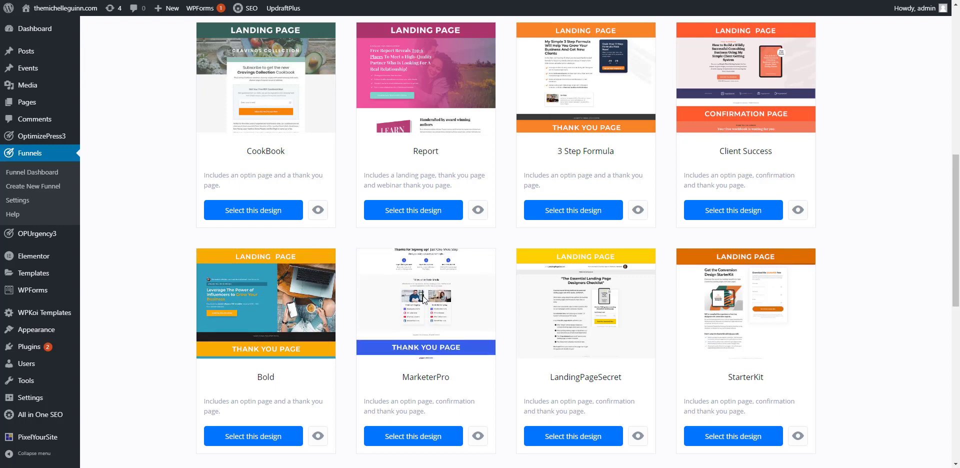
scroll(422, 296, "up", 2)
scroll(422, 295, "up", 4)
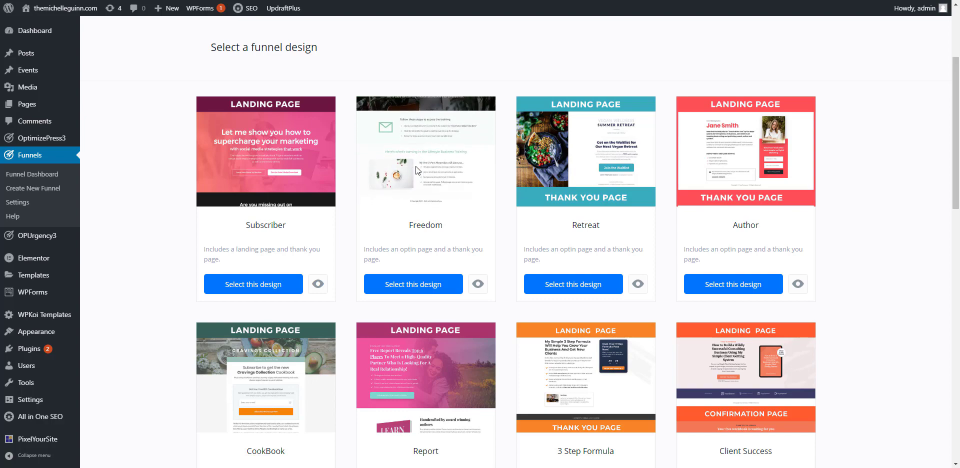
scroll(415, 166, "down", 3)
scroll(416, 166, "down", 10)
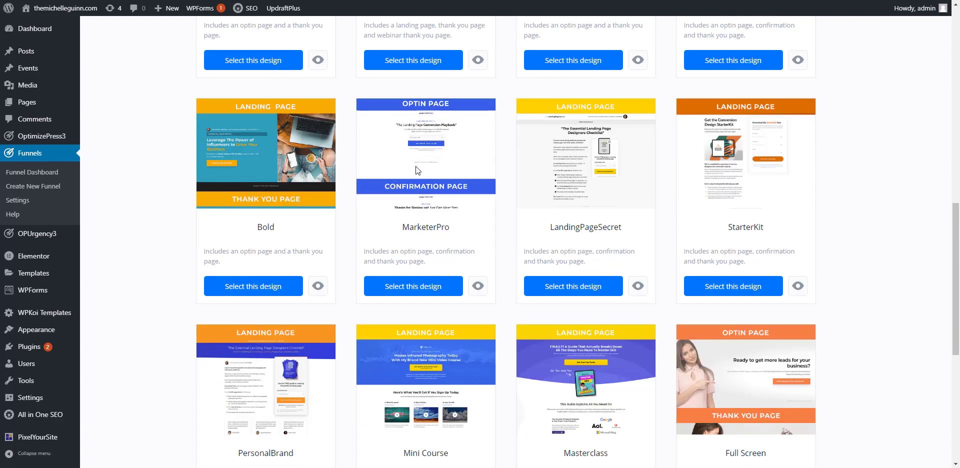
scroll(415, 166, "down", 6)
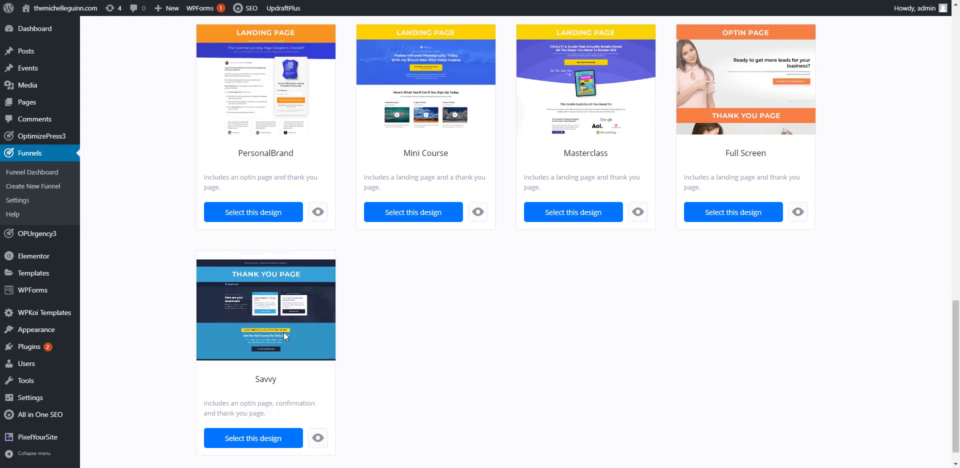
scroll(283, 332, "up", 10)
scroll(283, 332, "up", 8)
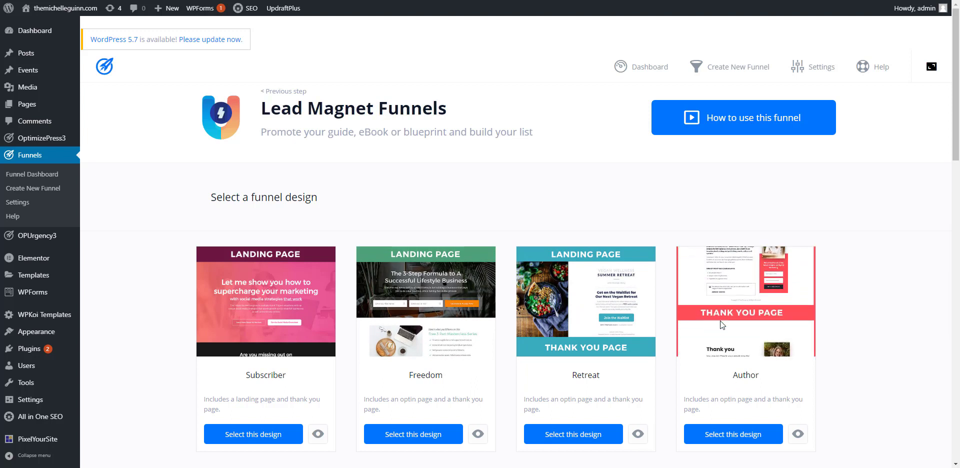
left_click(721, 437)
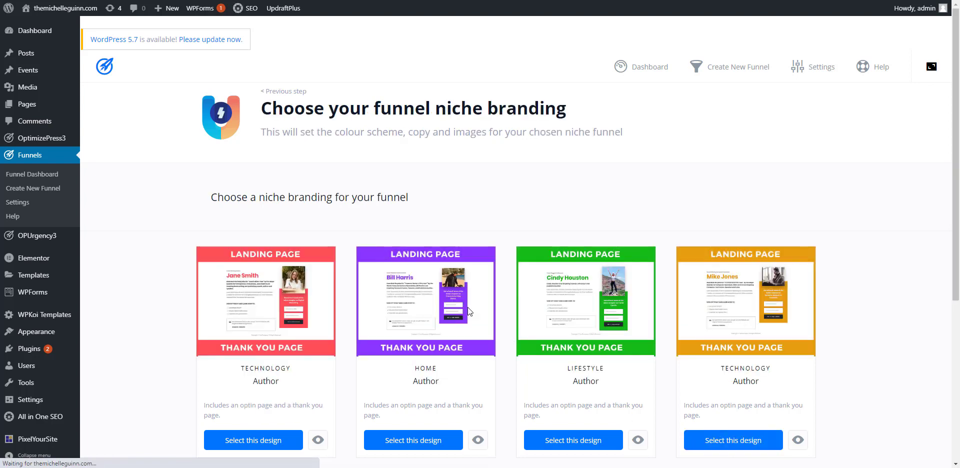
Step: Choose the red Technology niche branding of the Author design for the funnel
scroll(311, 227, "down", 3)
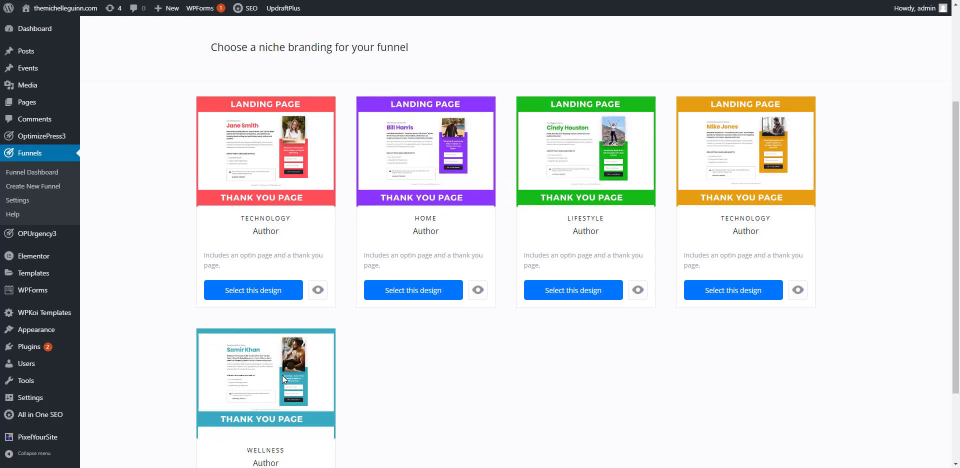
scroll(284, 376, "down", 2)
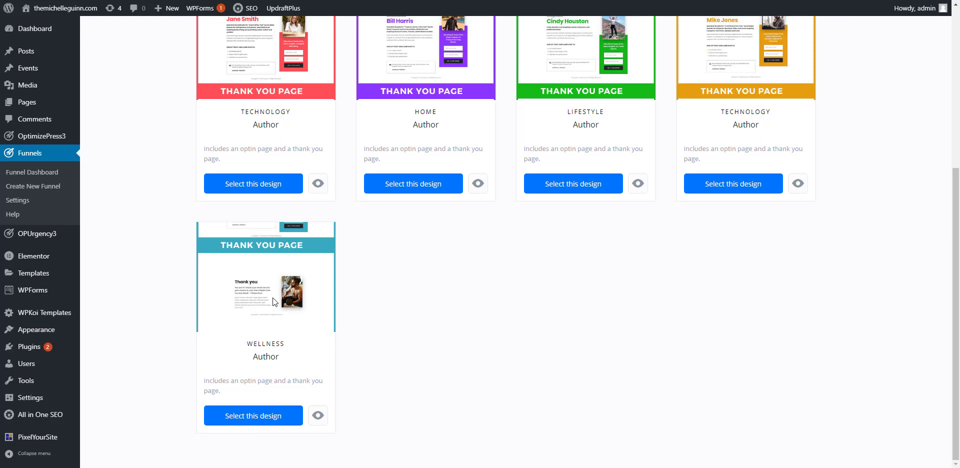
scroll(273, 300, "up", 3)
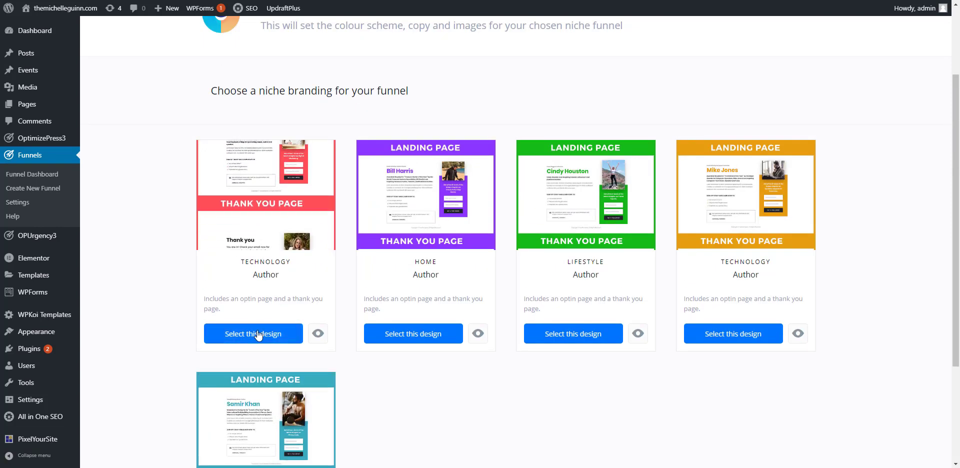
left_click(255, 336)
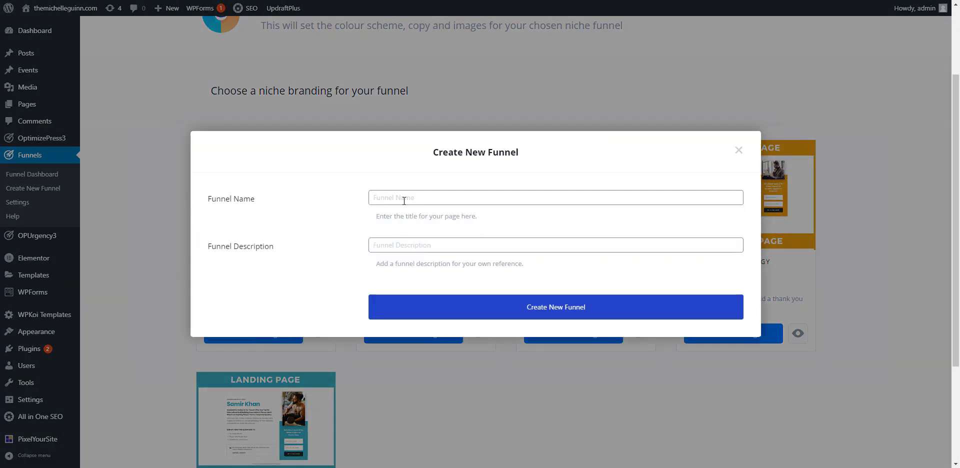
Step: Create the new funnel with Test as both its name and its description
left_click(404, 200)
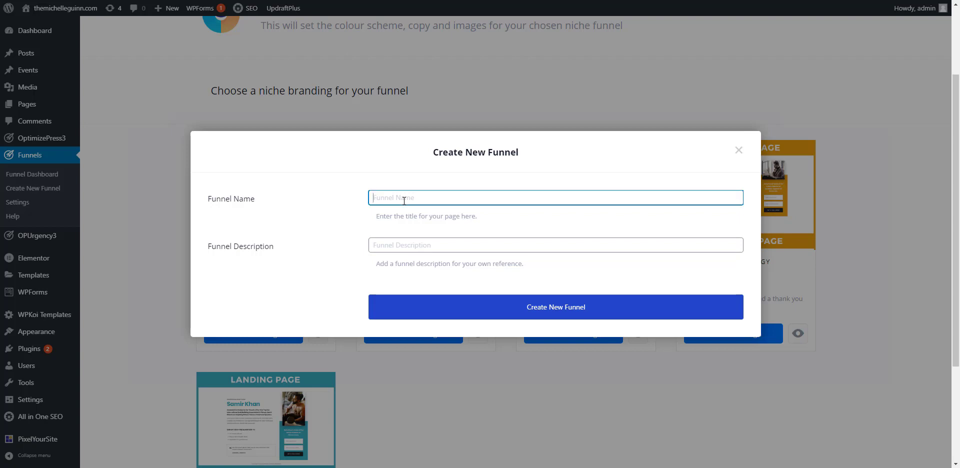
type("Test")
key("Tab")
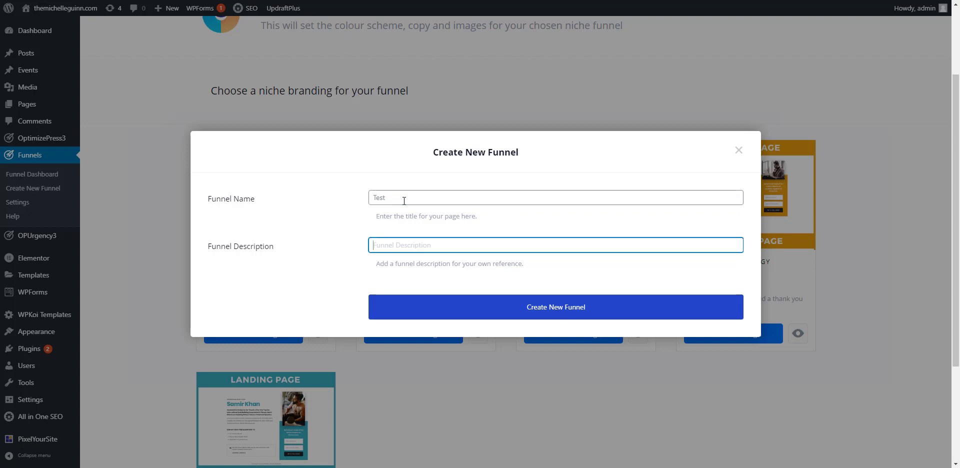
type("st")
left_click(532, 305)
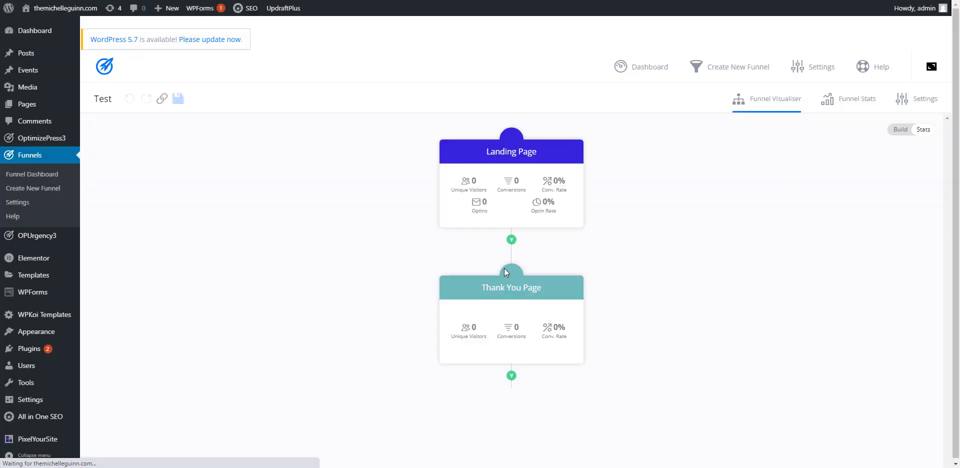
Step: Open the funnel's Landing Page step for editing in WordPress
mouse_move(454, 178)
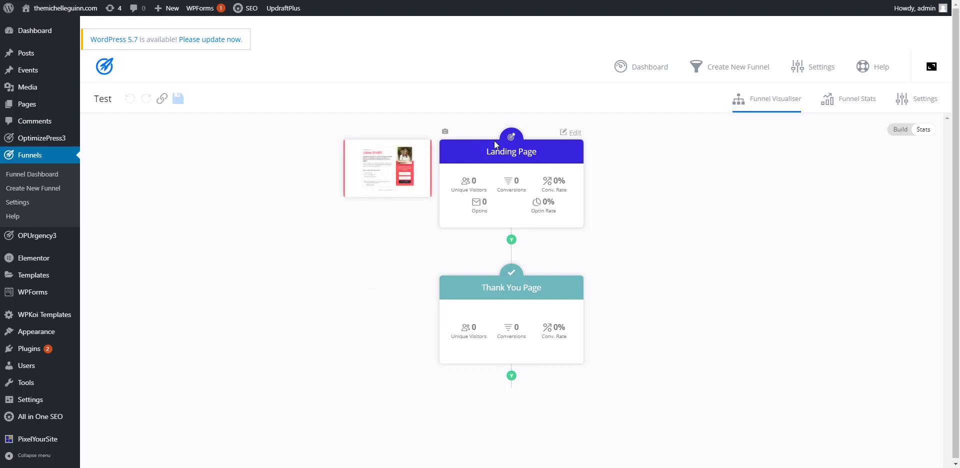
left_click(571, 134)
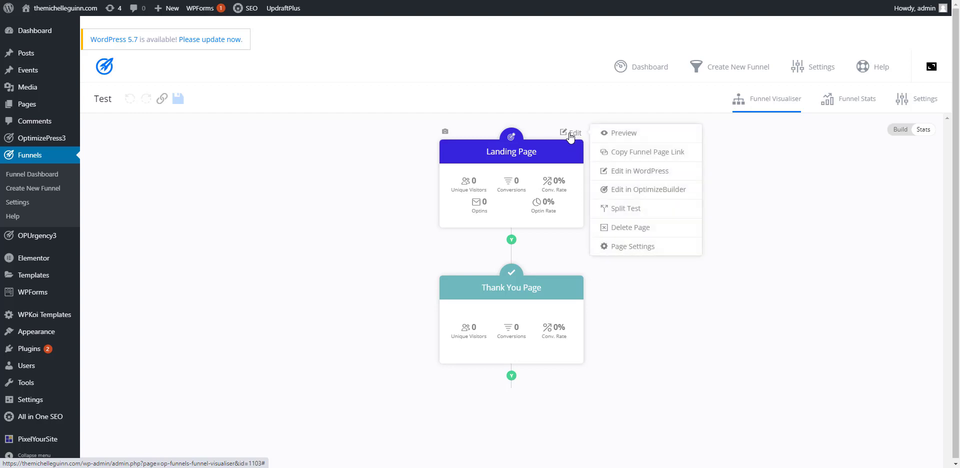
left_click(624, 172)
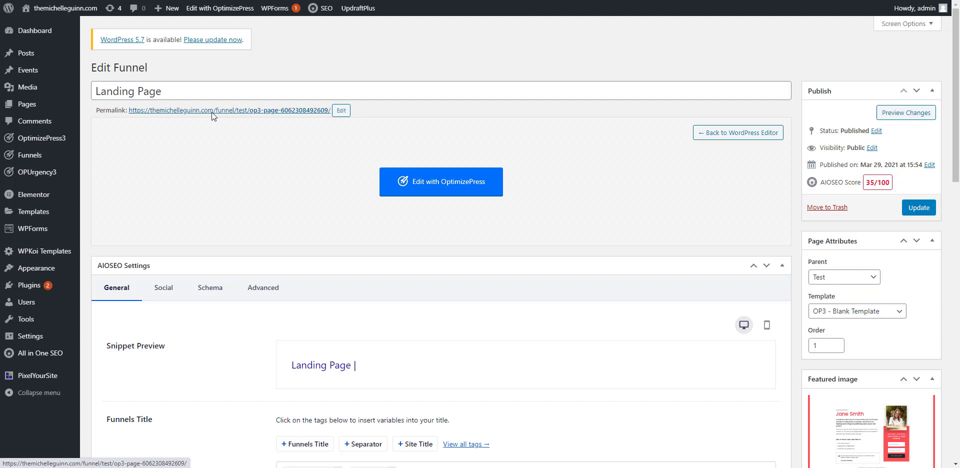
Step: Open the landing page's permalink slug for editing below the page title
left_click_drag(171, 91, 86, 96)
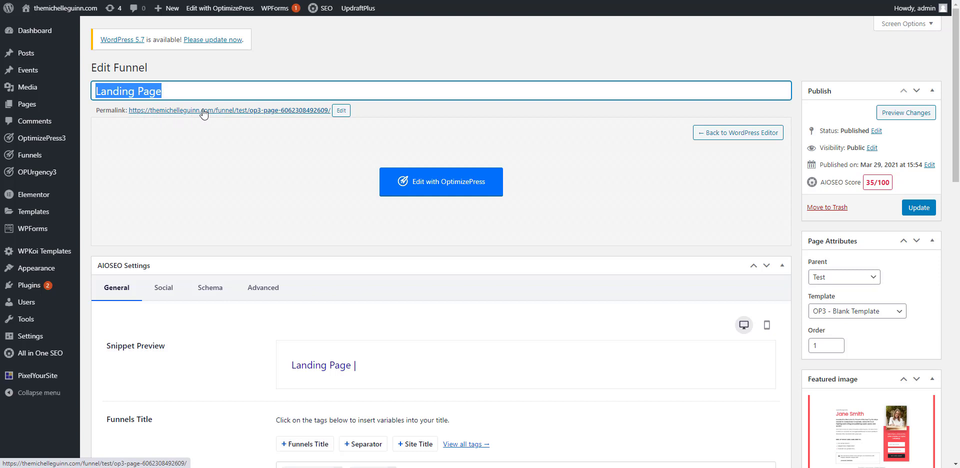
left_click(338, 112)
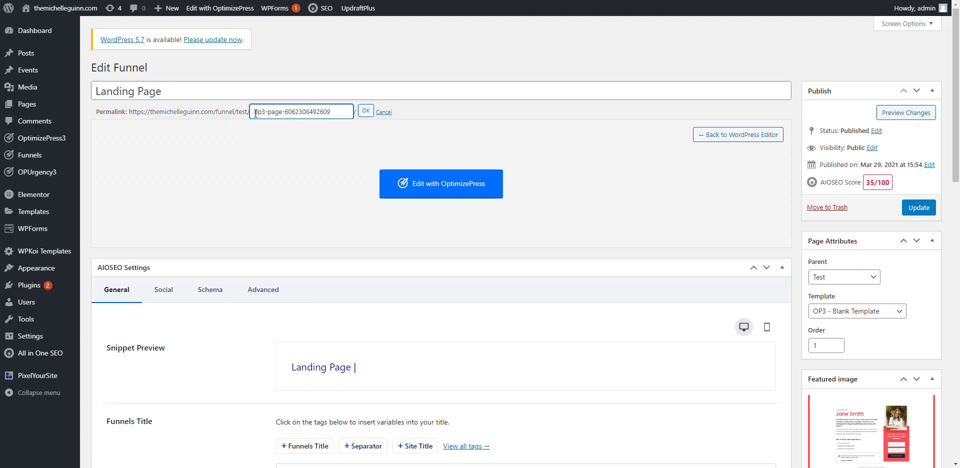
left_click_drag(265, 112, 331, 116)
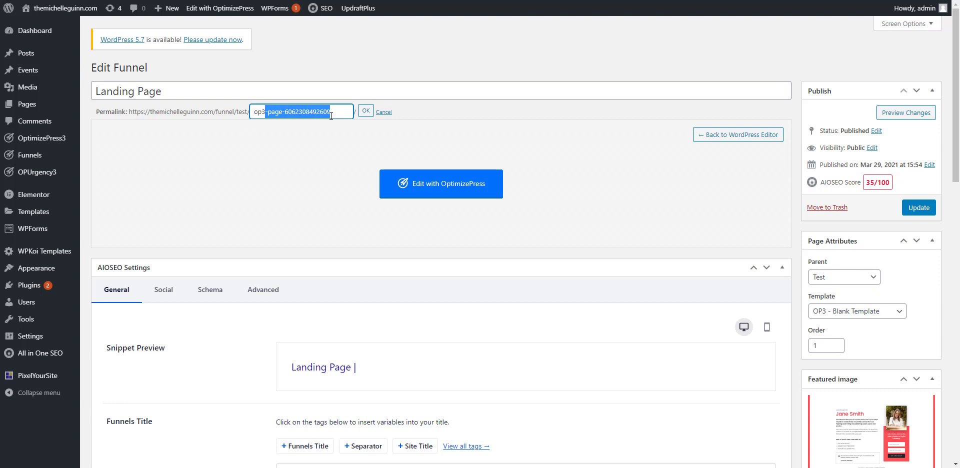
left_click(338, 163)
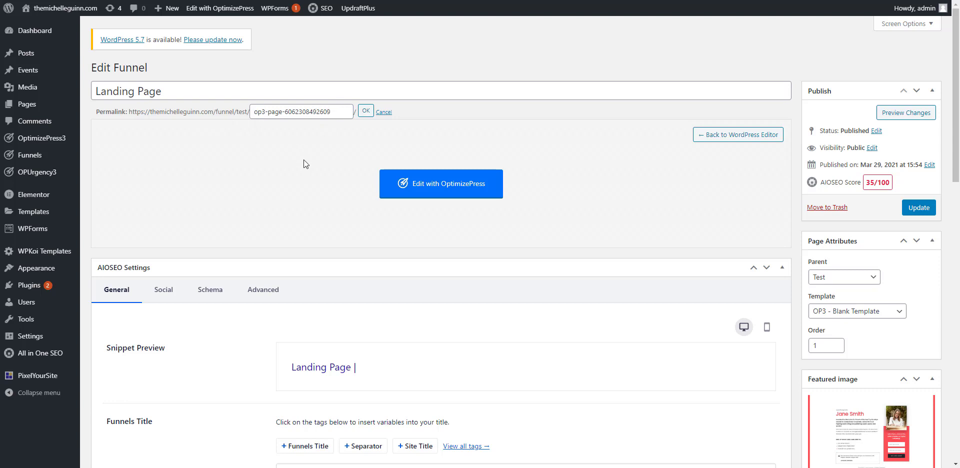
Step: Open the landing page in the OptimizePress editor and look over the page's content
left_click(437, 187)
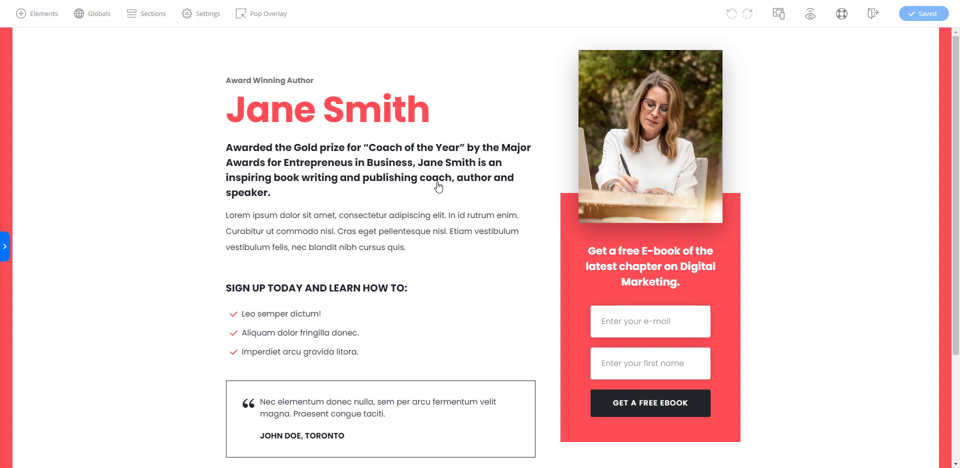
scroll(437, 182, "down", 3)
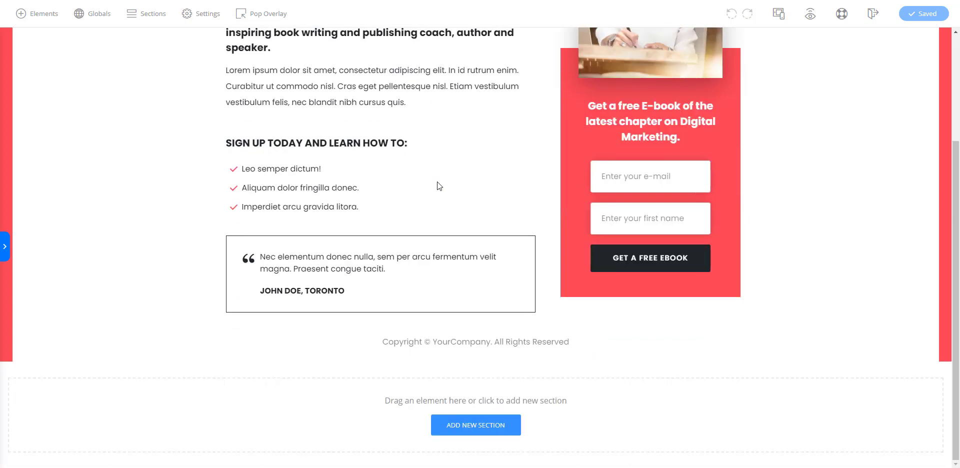
scroll(437, 182, "up", 3)
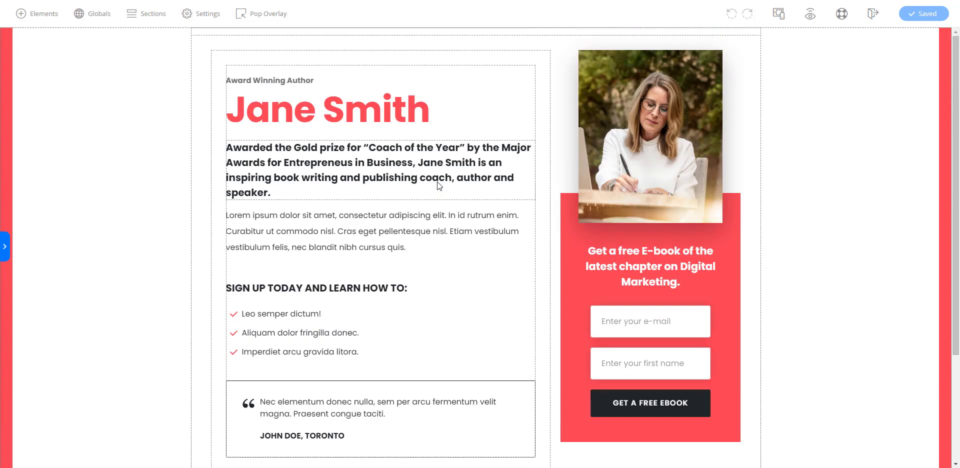
Step: Try the ABeeZee, Abril Fatface and Aclonica fonts on the Award Winning Author headline
left_click(278, 79)
left_click_drag(325, 80, 254, 81)
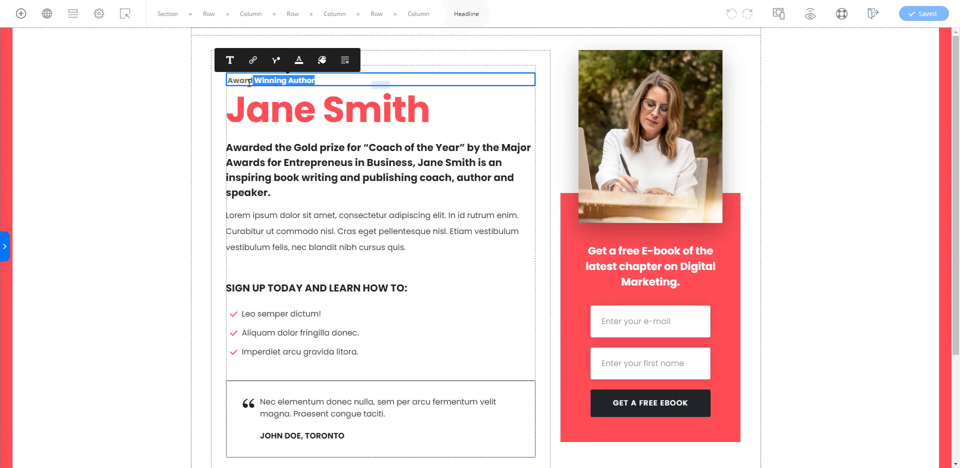
left_click(241, 81)
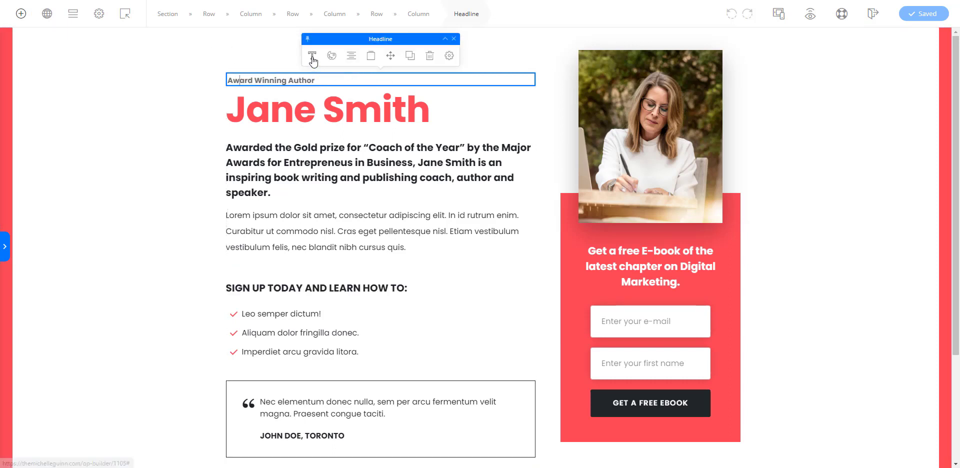
left_click(313, 60)
left_click(536, 80)
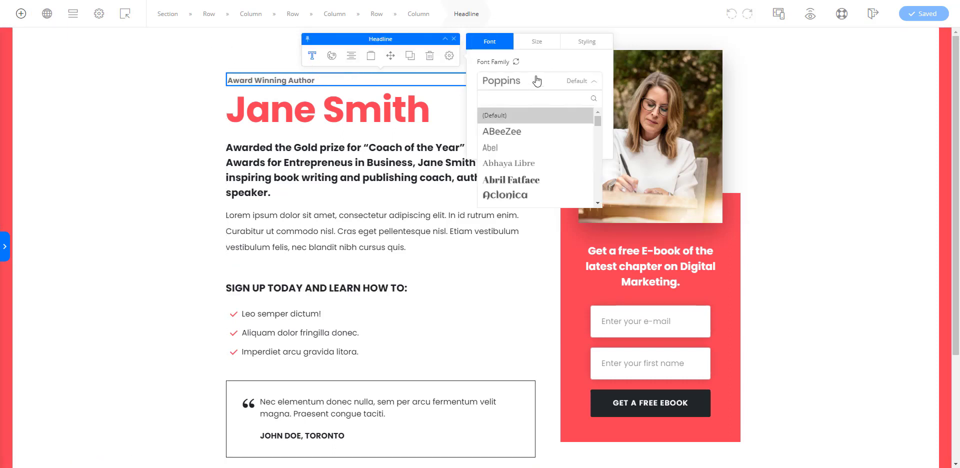
left_click(522, 132)
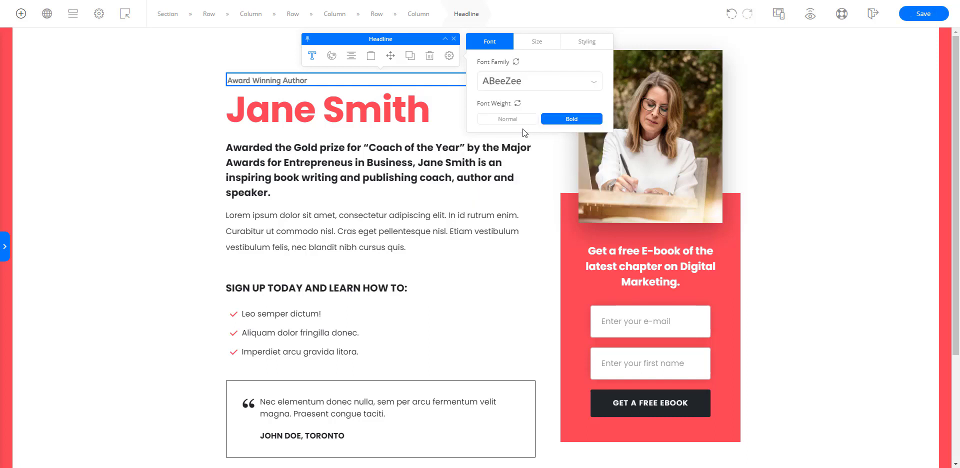
left_click(510, 81)
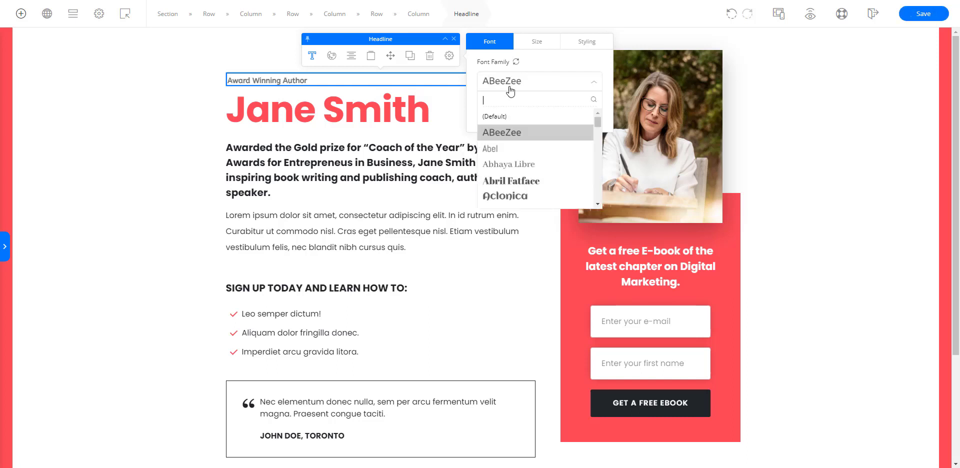
left_click(503, 182)
left_click(512, 82)
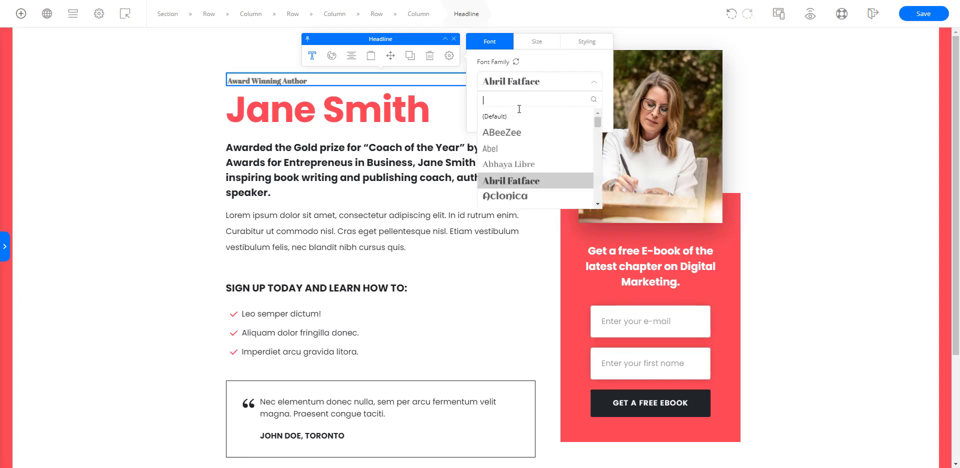
left_click(518, 199)
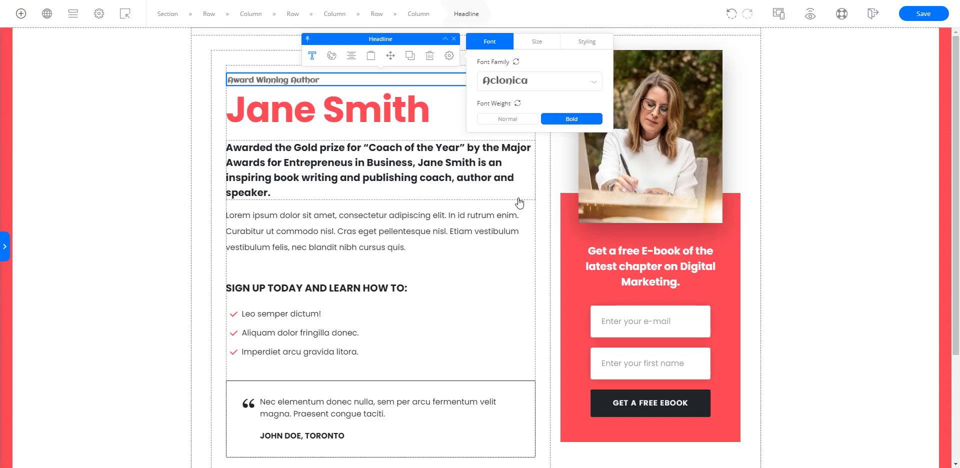
Step: Set the font family of the Award Winning Author headline to Adamina
left_click(515, 81)
left_click(597, 205)
left_click(597, 206)
left_click(597, 205)
left_click(597, 206)
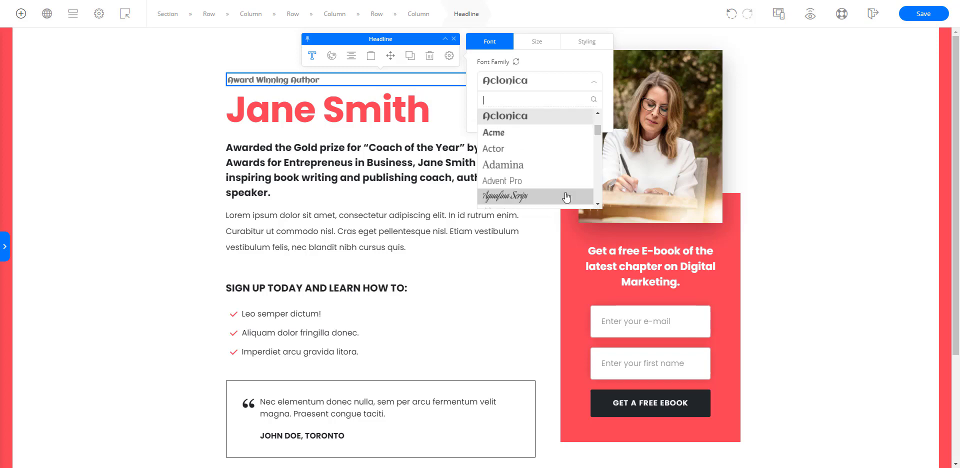
left_click(521, 164)
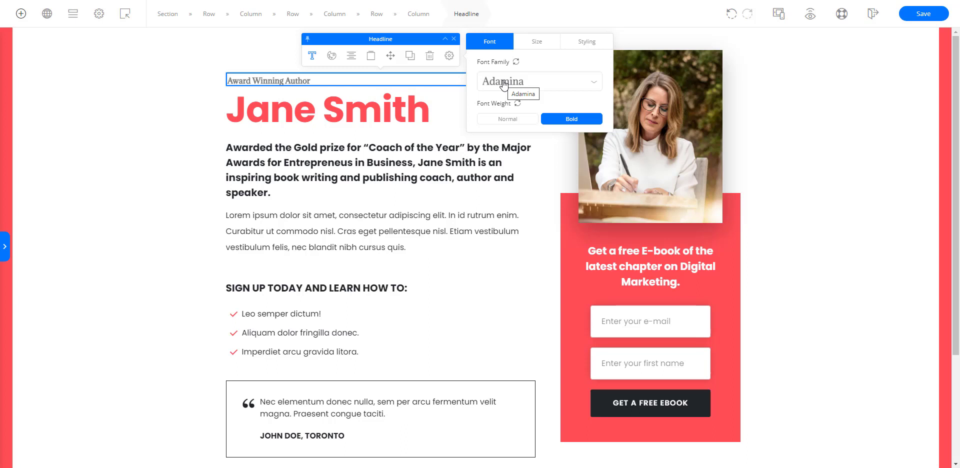
Step: Set the Award Winning Author headline to size 25 px, line height 2.552 em and spacing 2 px
left_click(540, 42)
mouse_move(497, 82)
left_mouse_down()
mouse_move(488, 88)
mouse_move(520, 86)
mouse_move(501, 88)
left_mouse_up()
mouse_move(498, 124)
left_mouse_down()
mouse_move(526, 129)
mouse_move(484, 126)
mouse_move(514, 129)
left_mouse_up()
mouse_move(489, 166)
left_mouse_down()
mouse_move(514, 168)
mouse_move(499, 169)
left_mouse_up()
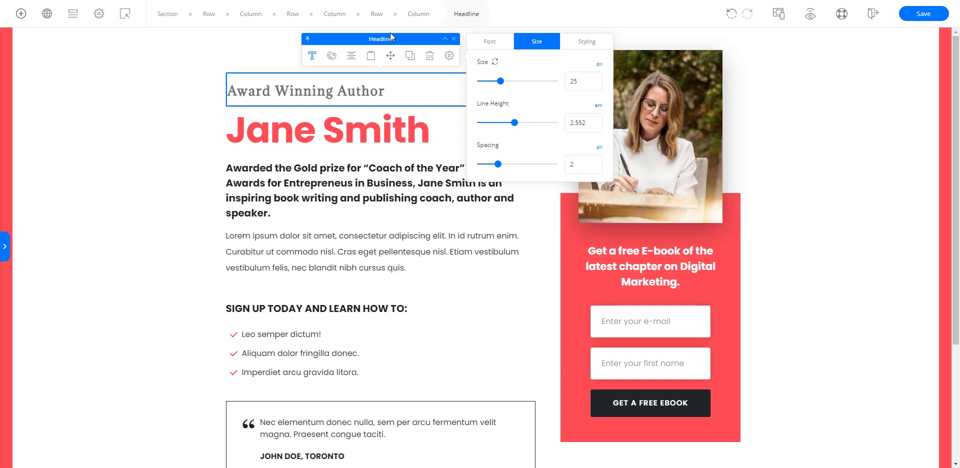
Step: Change the text colour of the Award Winning Author headline to blue (#0600f7)
left_click(330, 64)
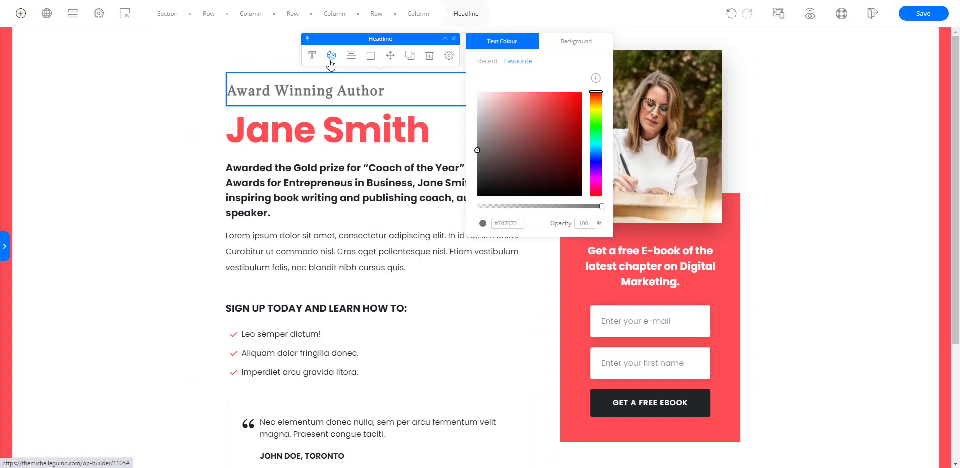
left_click_drag(593, 93, 594, 101)
left_click(594, 162)
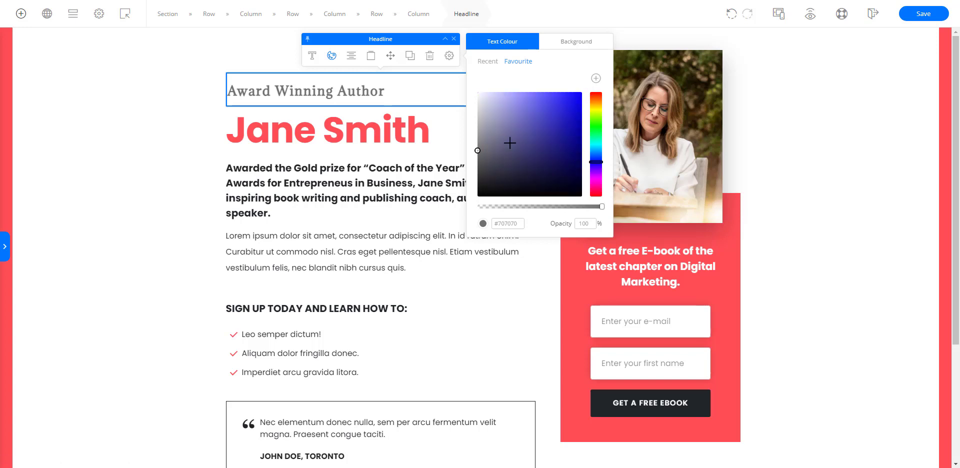
mouse_move(476, 150)
left_mouse_down()
mouse_move(580, 96)
mouse_move(577, 108)
mouse_move(535, 125)
mouse_move(582, 95)
left_mouse_up()
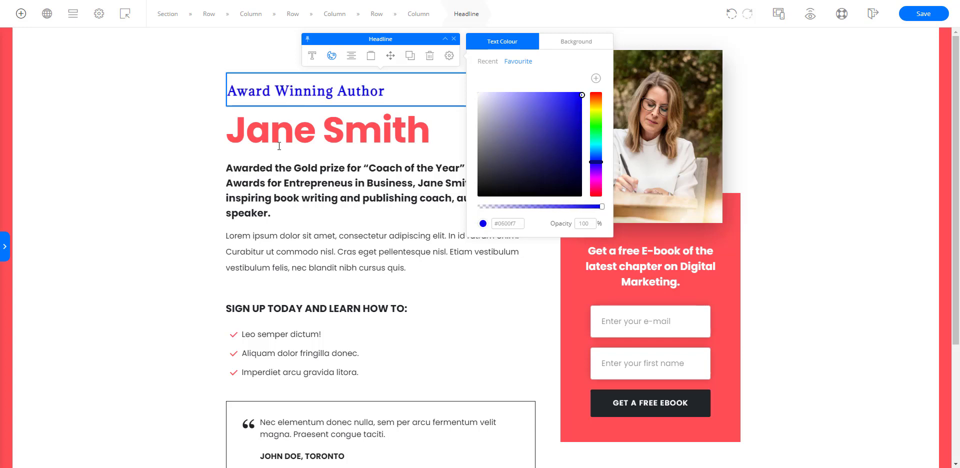
Step: Change the text colour of the large author-name headline to dark red (#af1e25)
left_click(292, 134)
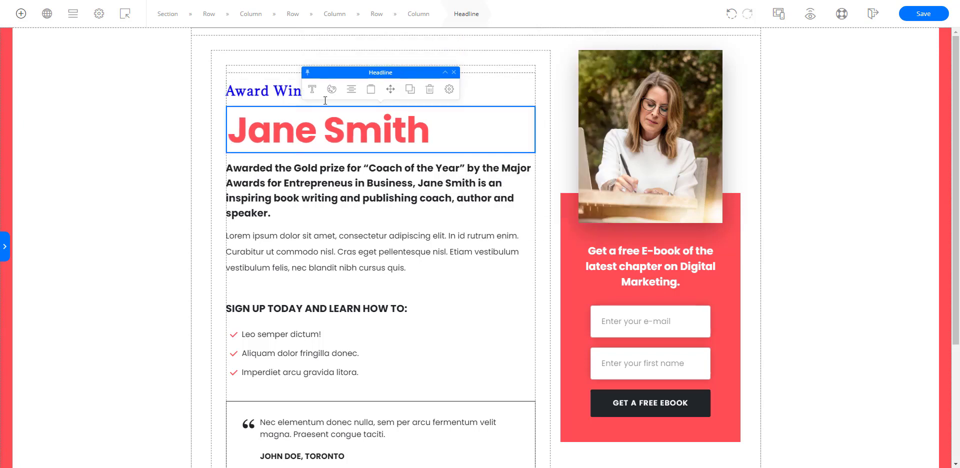
left_click(330, 90)
mouse_move(540, 128)
left_mouse_down()
mouse_move(562, 128)
mouse_move(564, 158)
left_mouse_up()
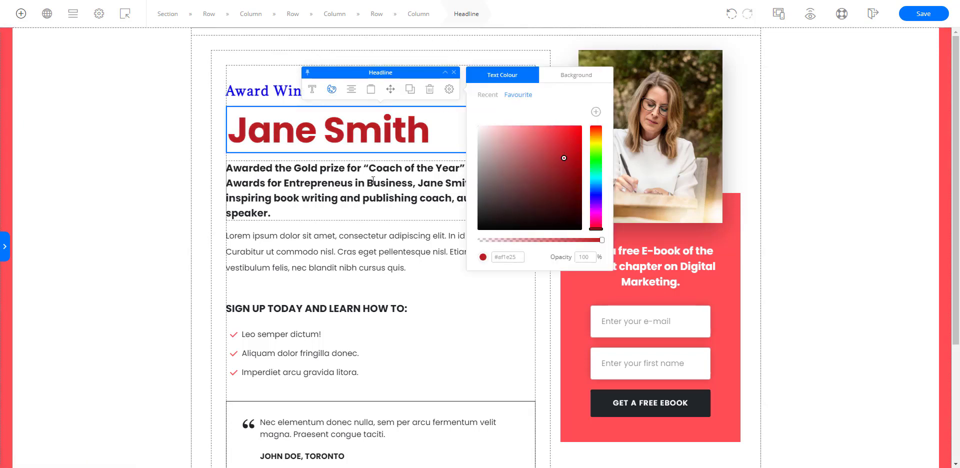
Step: Try italic and underline on the whole Gold prize paragraph and leave it without bold, italic or underline
left_click(339, 172)
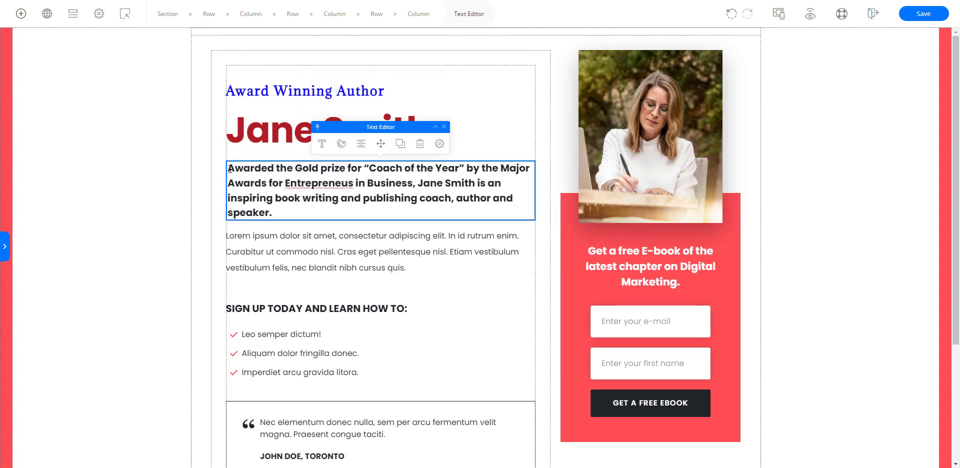
left_click_drag(229, 169, 315, 211)
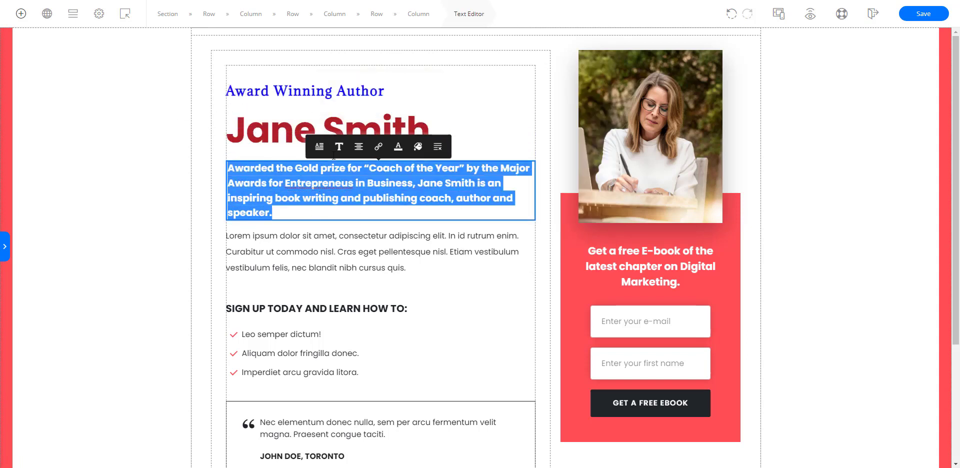
left_click(339, 147)
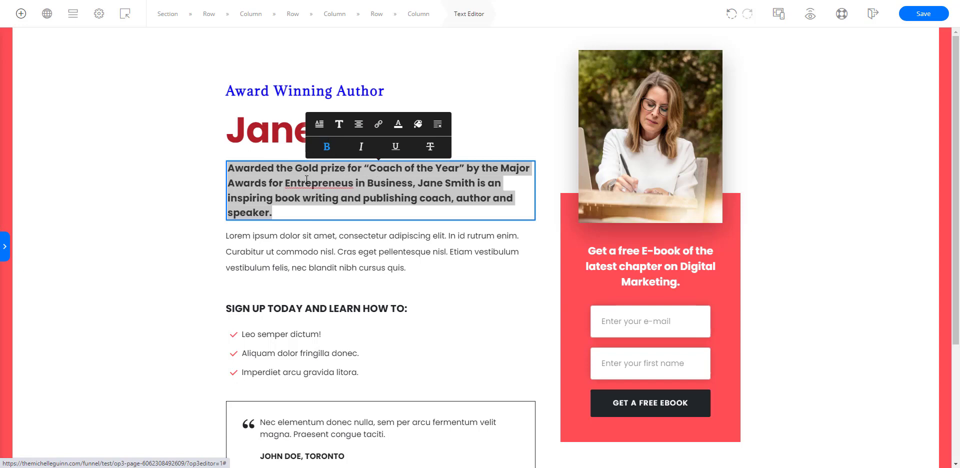
left_click(323, 149)
left_click(323, 149)
left_click(362, 148)
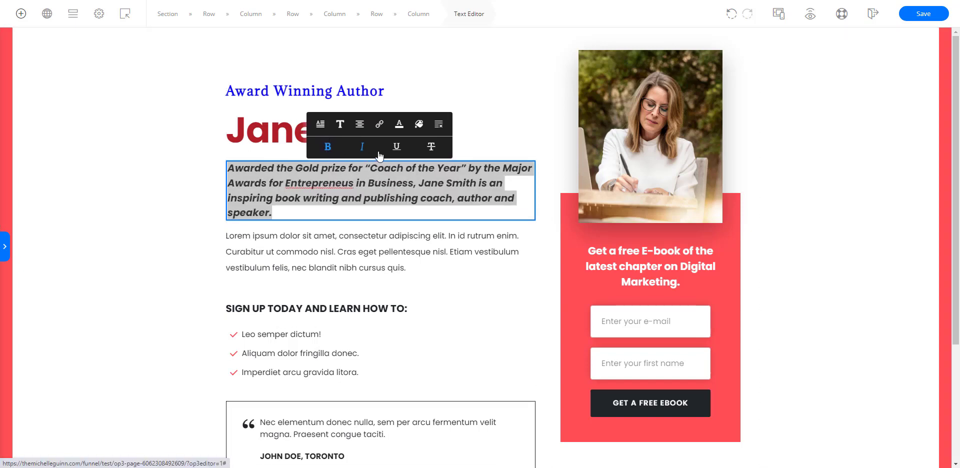
left_click(397, 148)
left_click(397, 148)
left_click(364, 149)
left_click(364, 149)
left_click(325, 150)
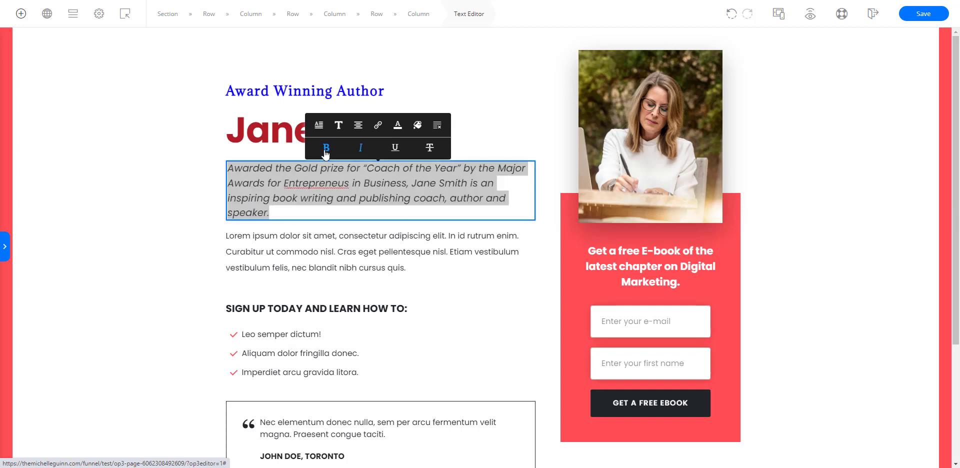
left_click(361, 150)
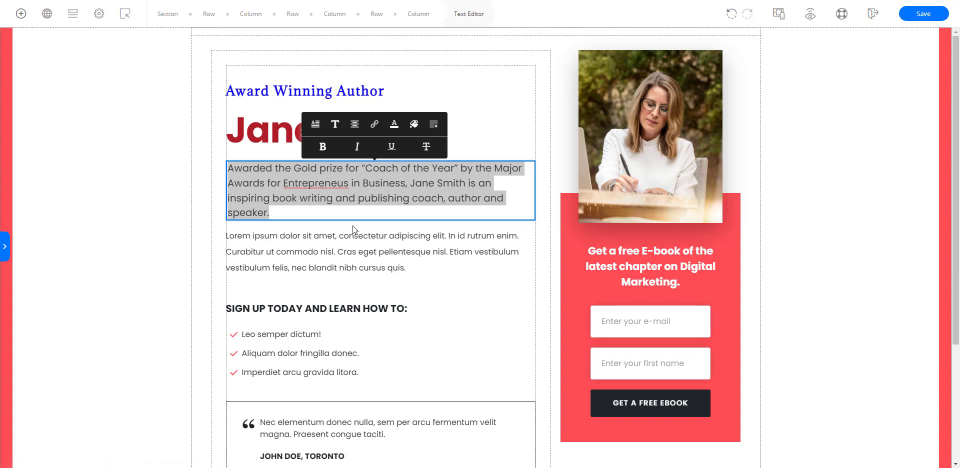
Step: Try center and right alignment on the lorem ipsum paragraph and return it to left alignment
left_click(339, 246)
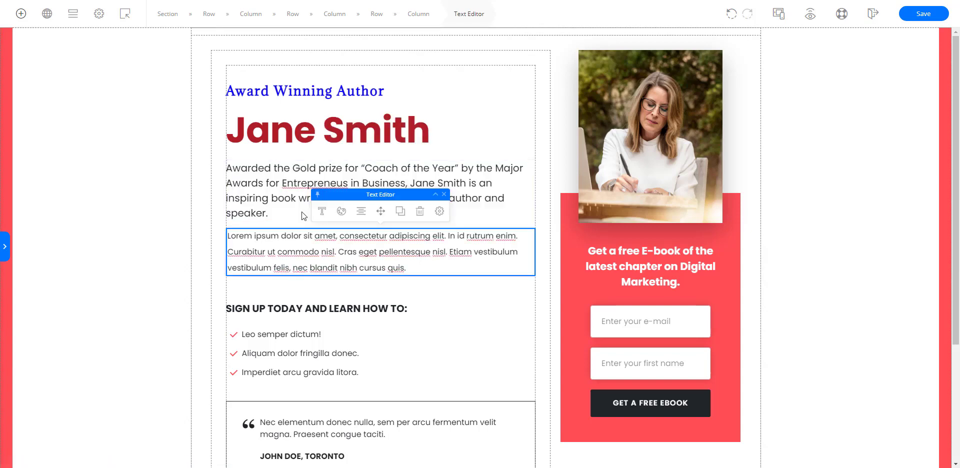
left_click(360, 214)
left_click(554, 220)
left_click(537, 220)
left_click(570, 220)
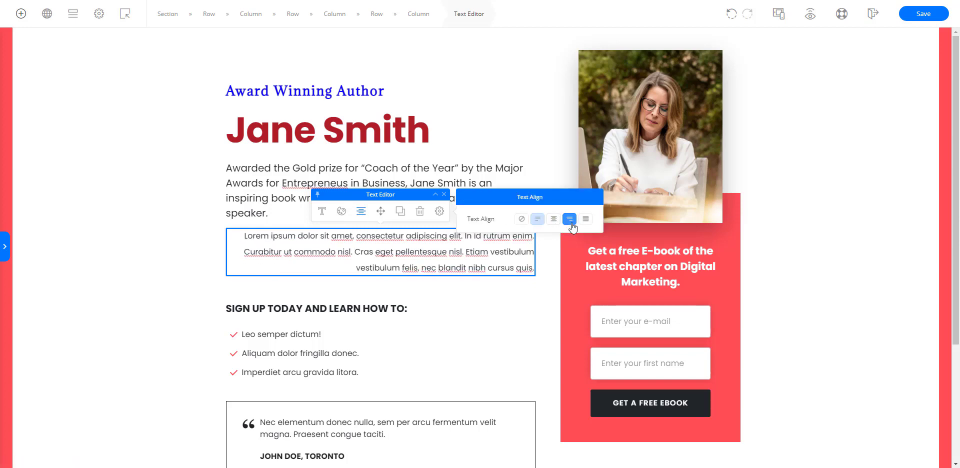
left_click(537, 219)
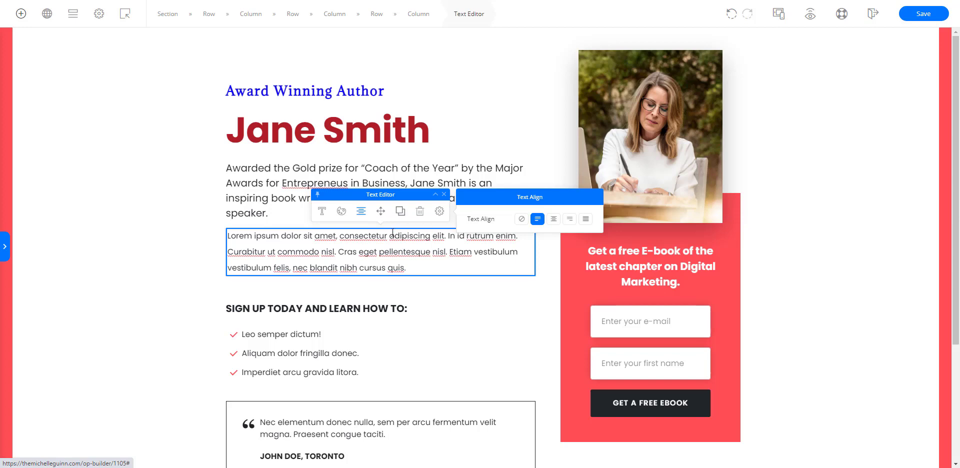
Step: Duplicate the lorem ipsum paragraph and move the copy directly below the SIGN UP TODAY AND LEARN HOW TO headline
left_click(440, 283)
left_click(420, 251)
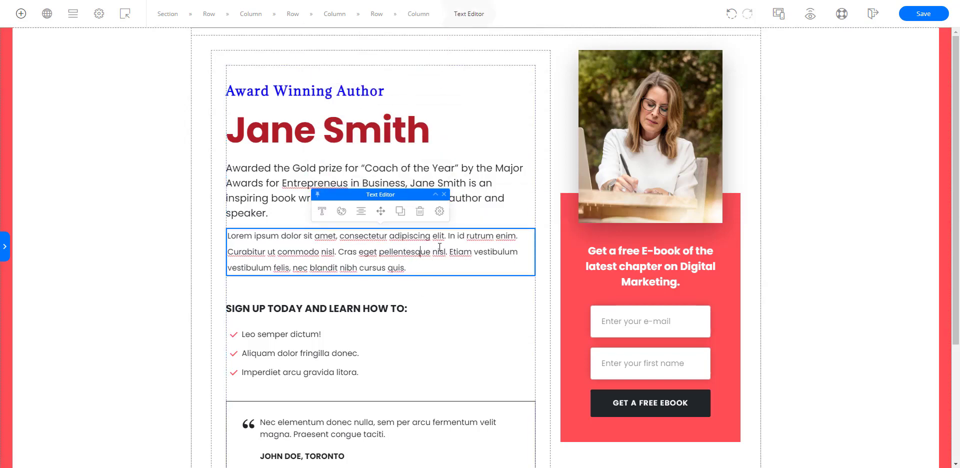
left_click(401, 212)
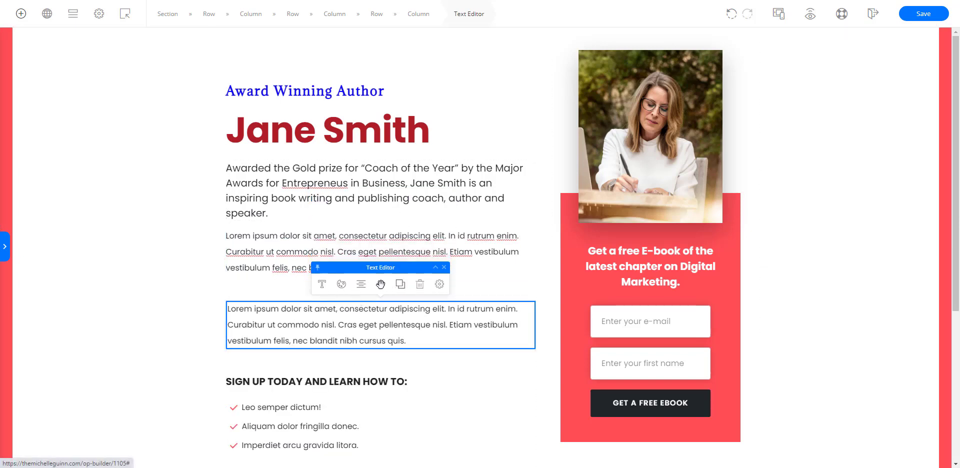
left_click_drag(380, 284, 383, 393)
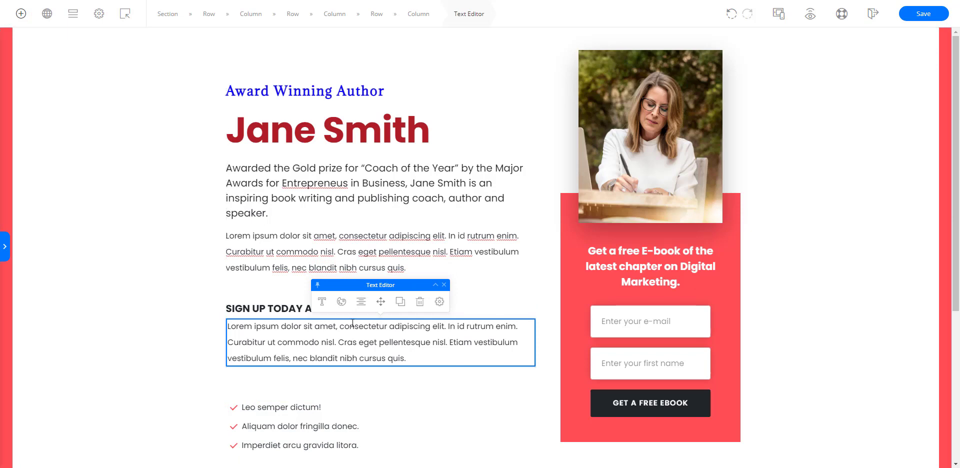
left_click(400, 377)
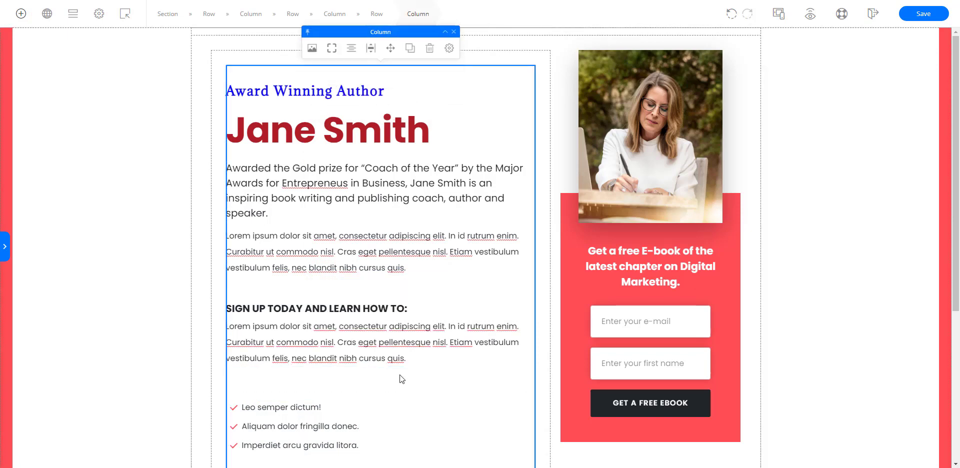
Step: Add an Image element between the large author-name headline and the Gold prize paragraph
scroll(400, 377, "down", 3)
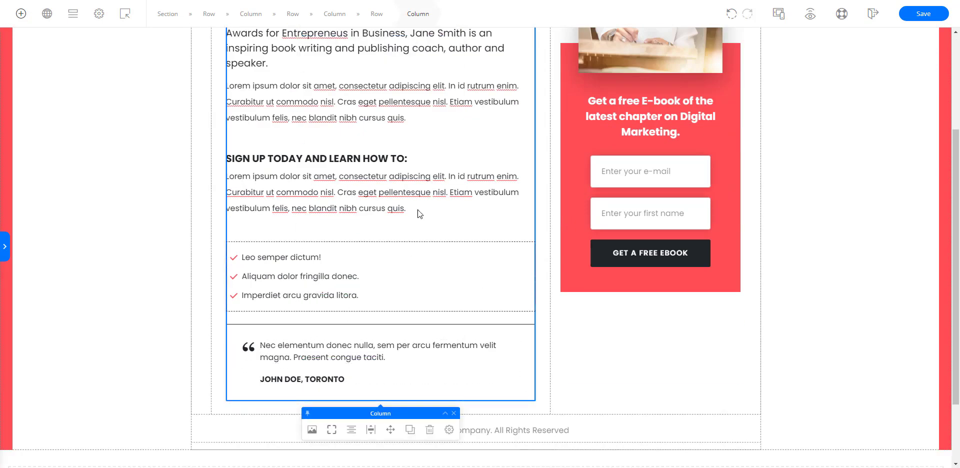
scroll(426, 196, "up", 3)
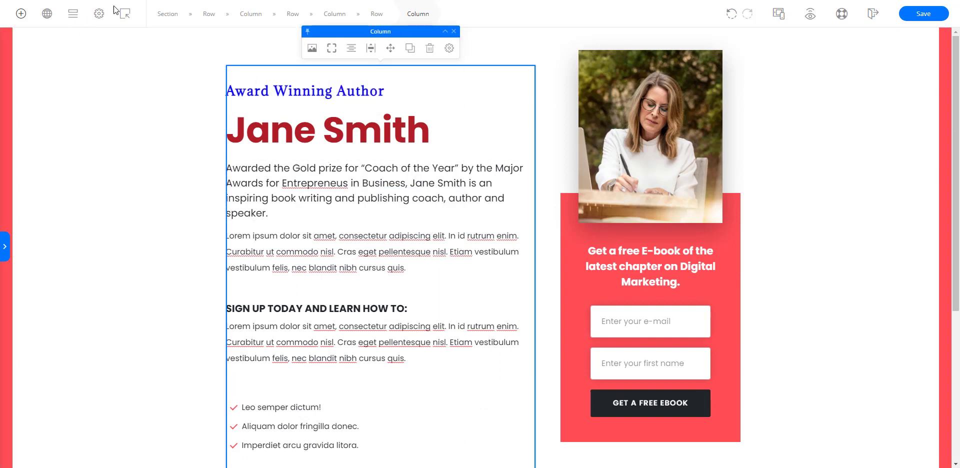
left_click(70, 17)
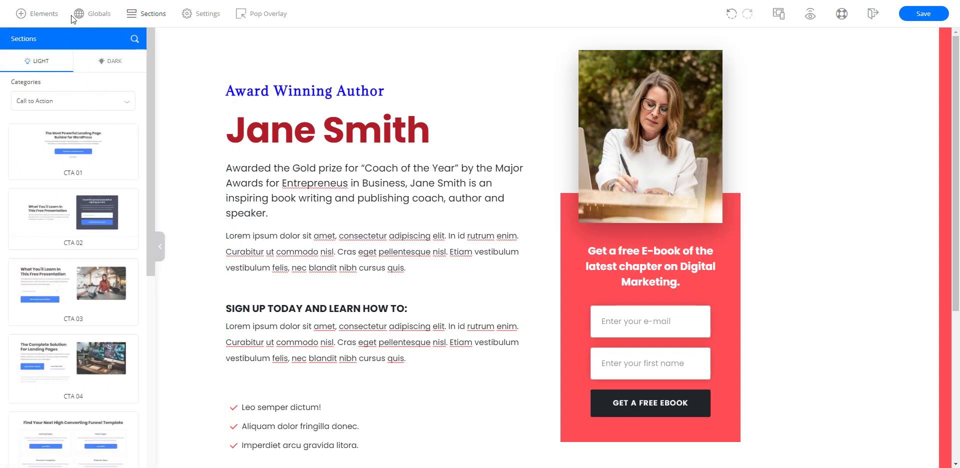
left_click(79, 15)
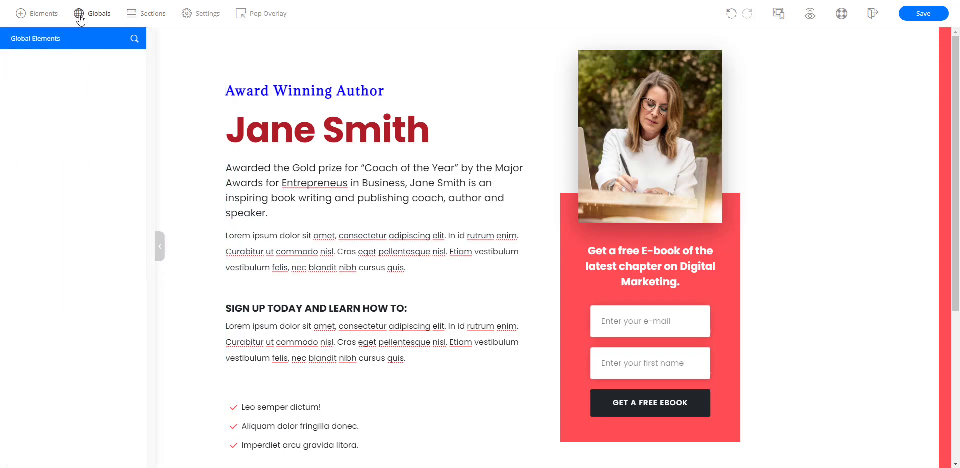
left_click(41, 19)
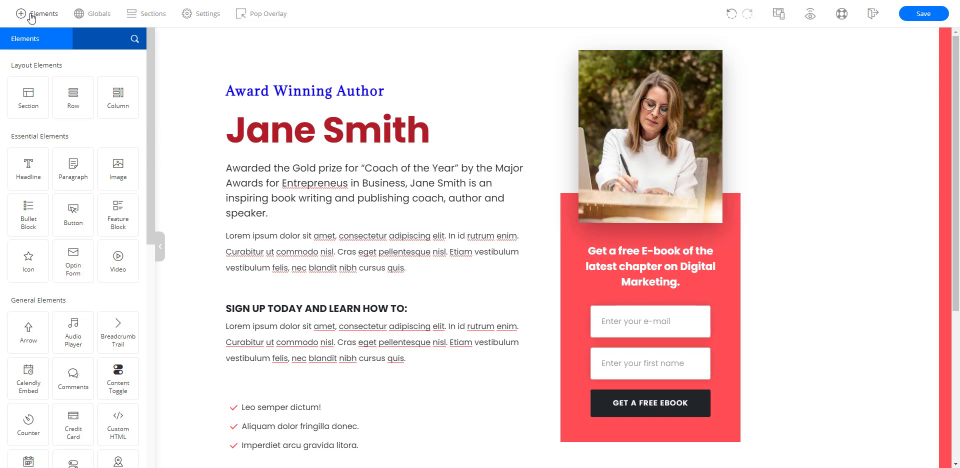
left_click_drag(125, 169, 278, 155)
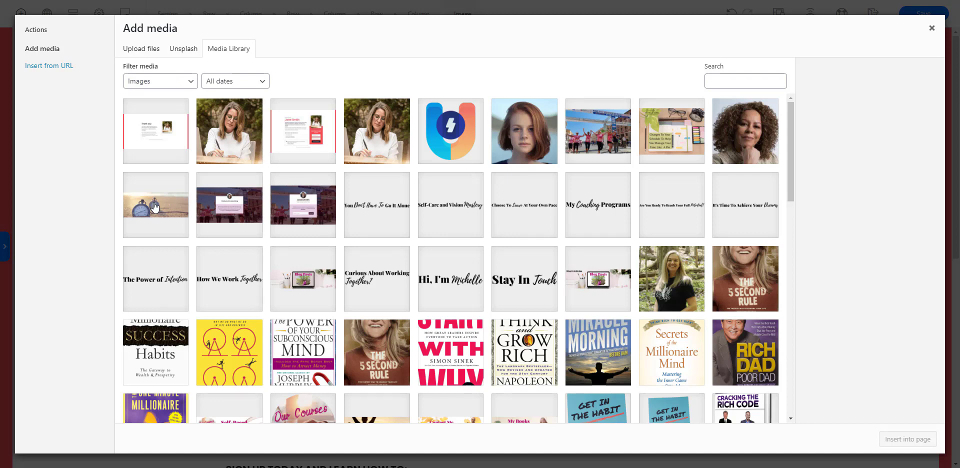
Step: Fill the new image element with the pocket watch beach picture, Copy-of-Copy-of-New-Facebook-Personal-Header-3.png, from the media library
scroll(506, 288, "down", 6)
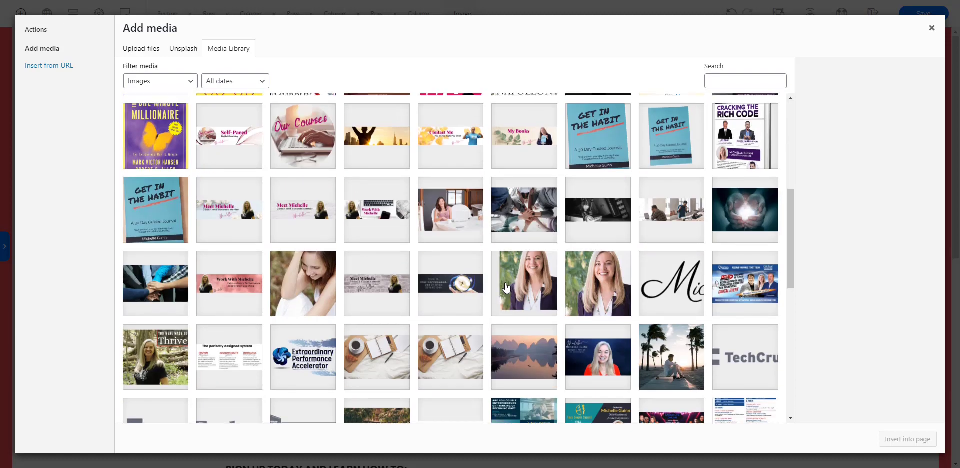
scroll(506, 288, "up", 6)
left_click(142, 49)
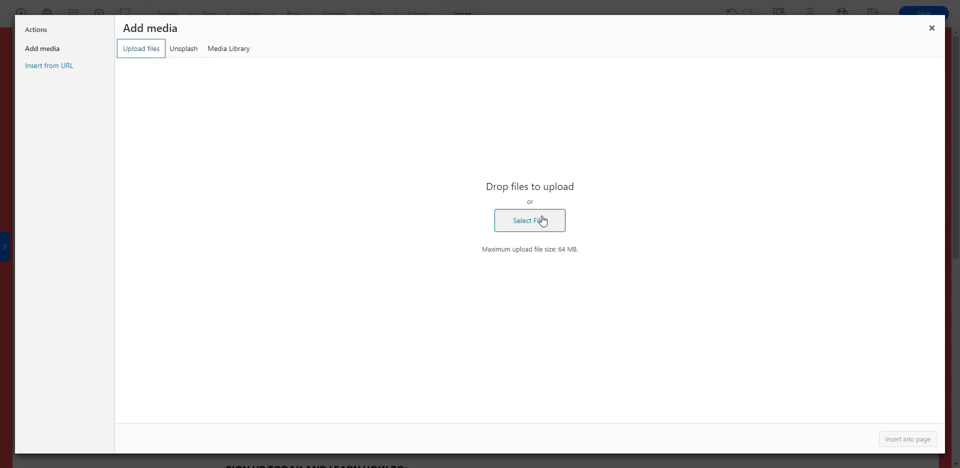
left_click(236, 51)
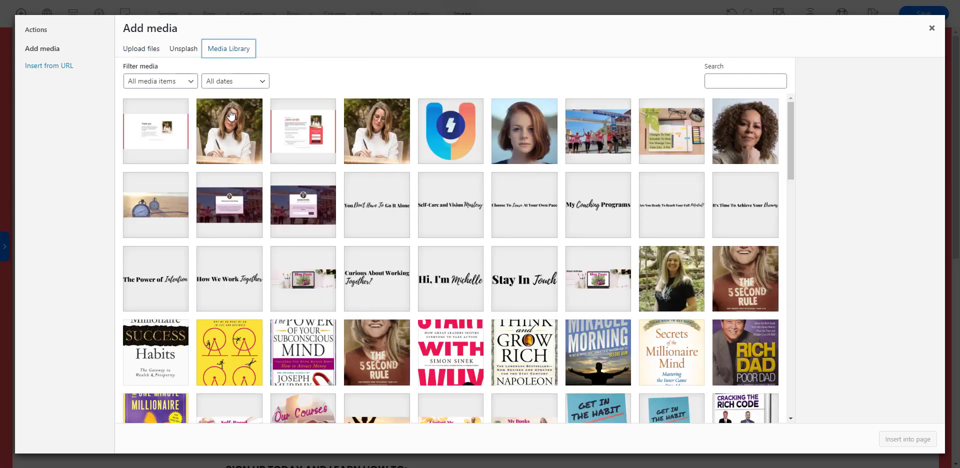
left_click(150, 202)
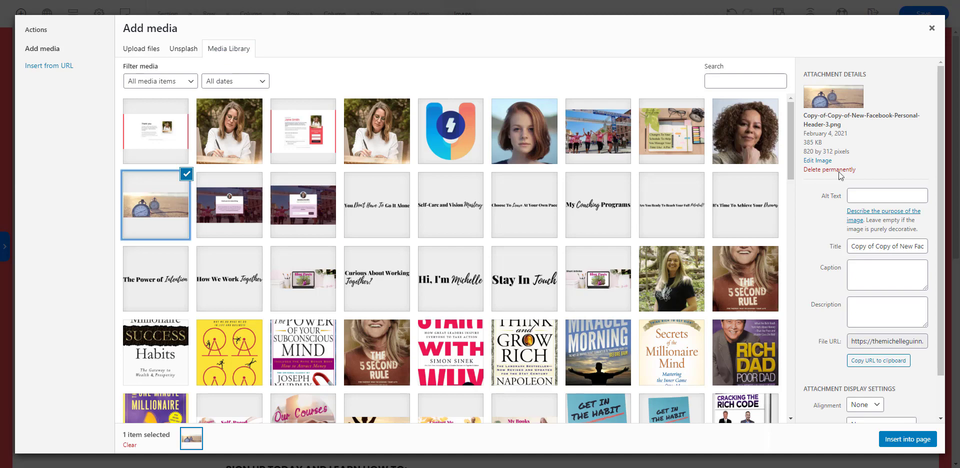
left_click(905, 440)
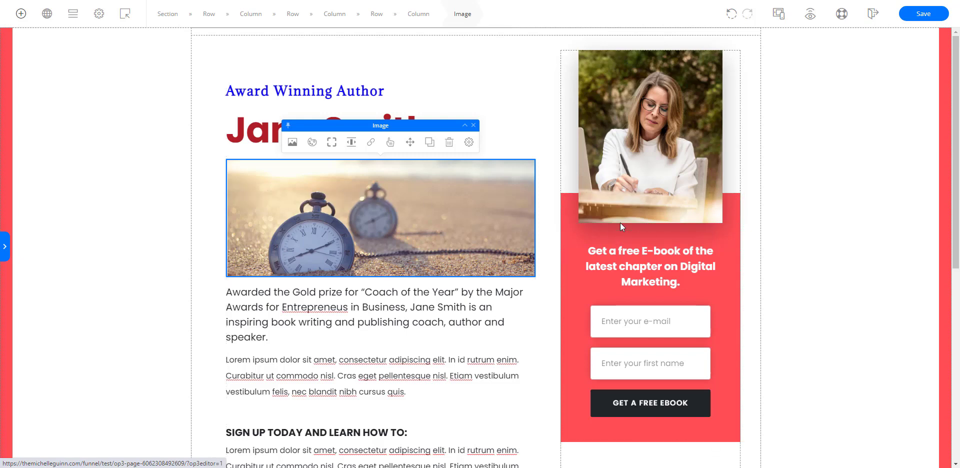
Step: Replace the author portrait above the optin form with Untitled-design-13.png from the media library
left_click(664, 100)
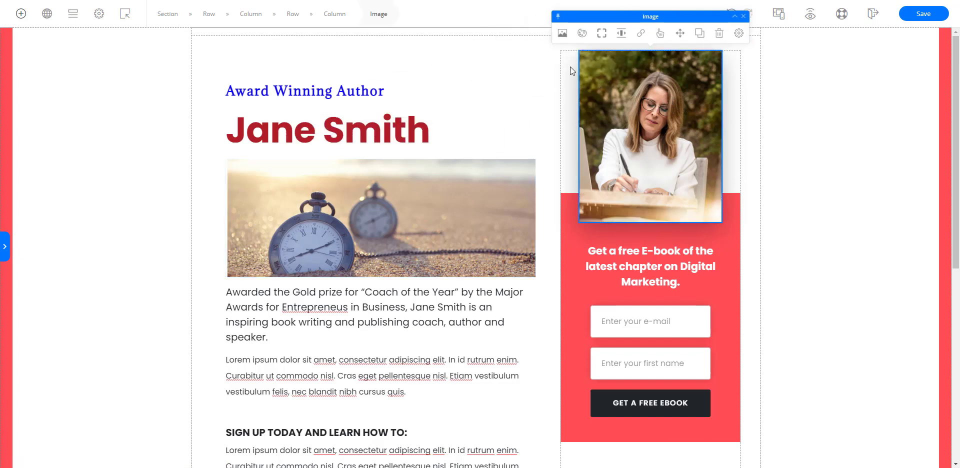
left_click(561, 34)
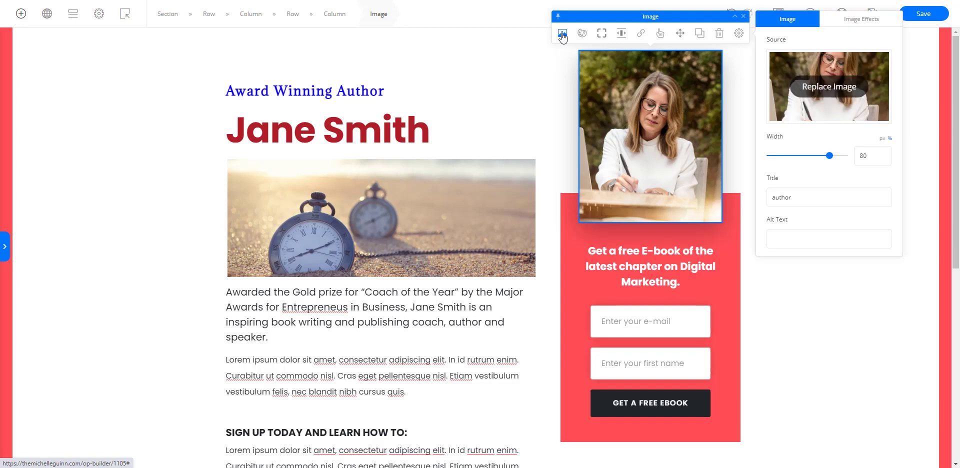
left_click(850, 88)
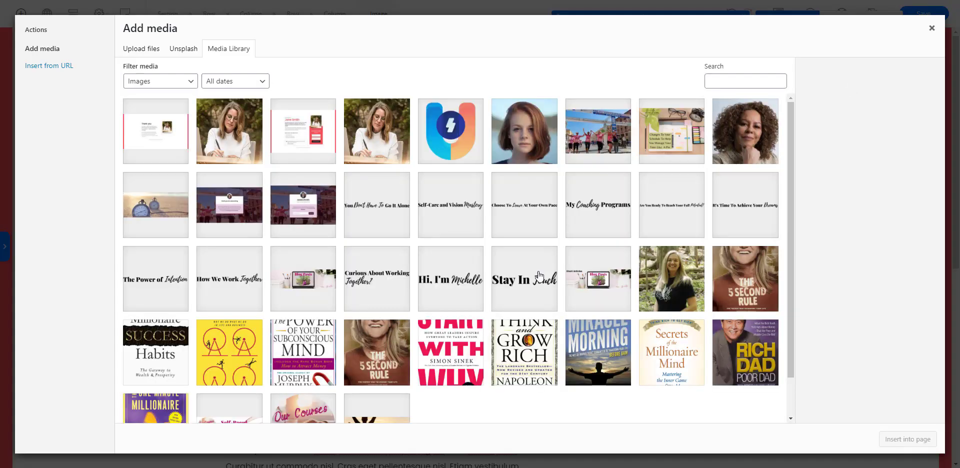
left_click(682, 276)
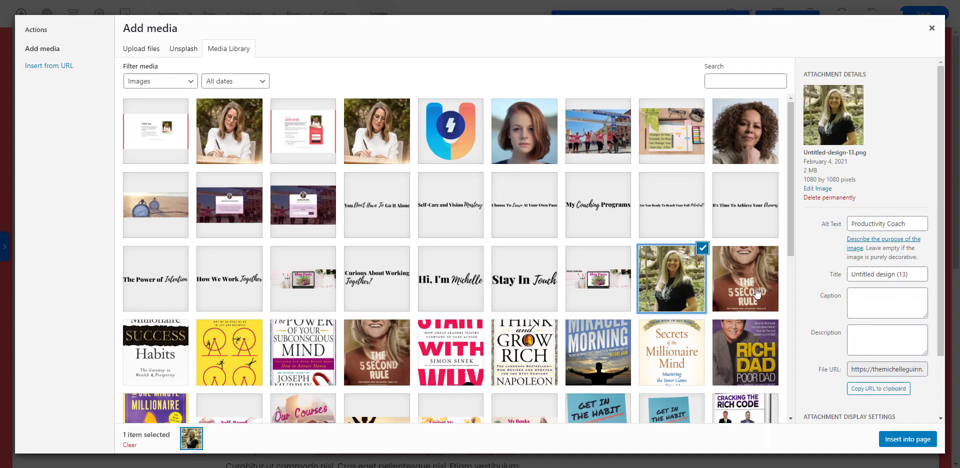
left_click(907, 440)
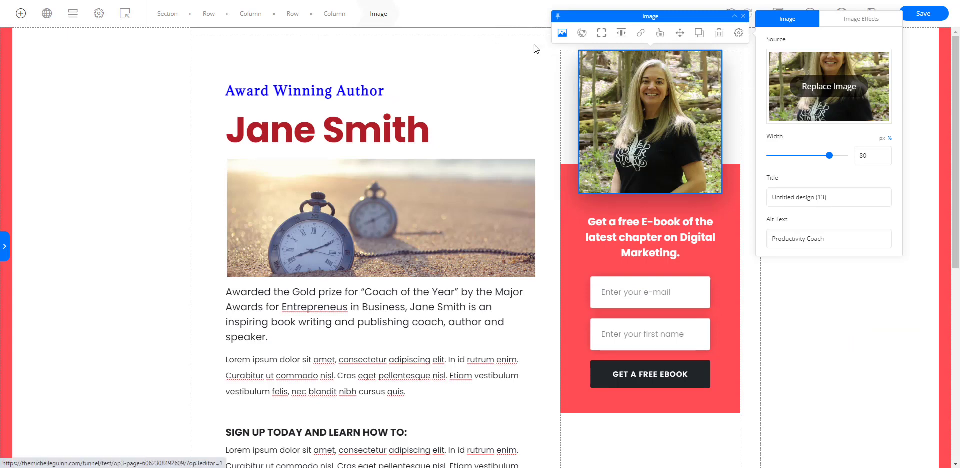
left_click(532, 65)
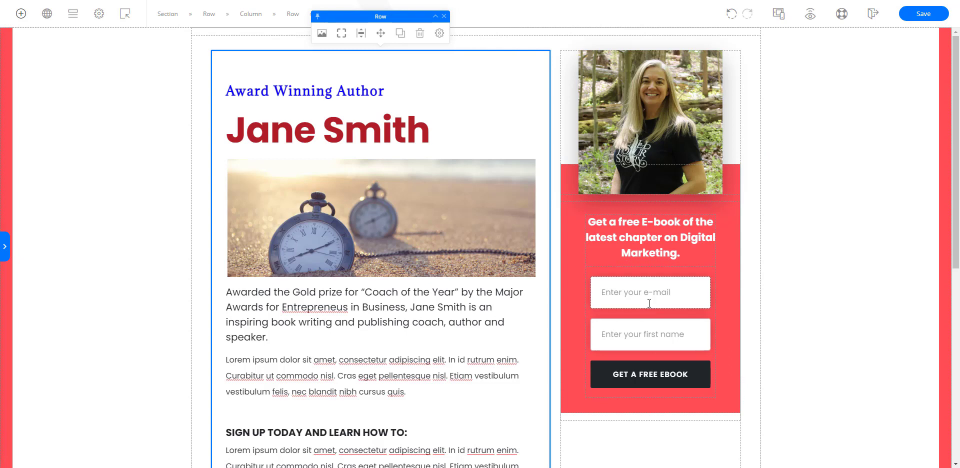
Step: Open the integration settings of the optin form below the portrait for editing
left_click(706, 271)
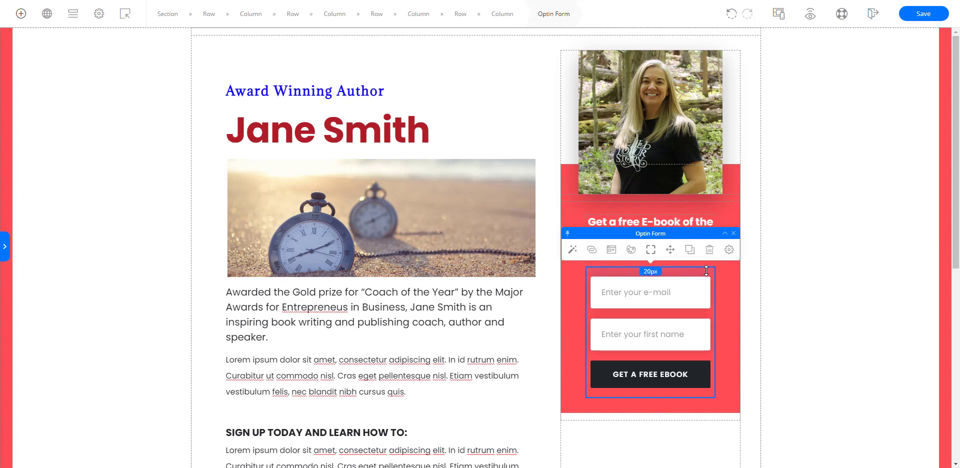
left_click(745, 281)
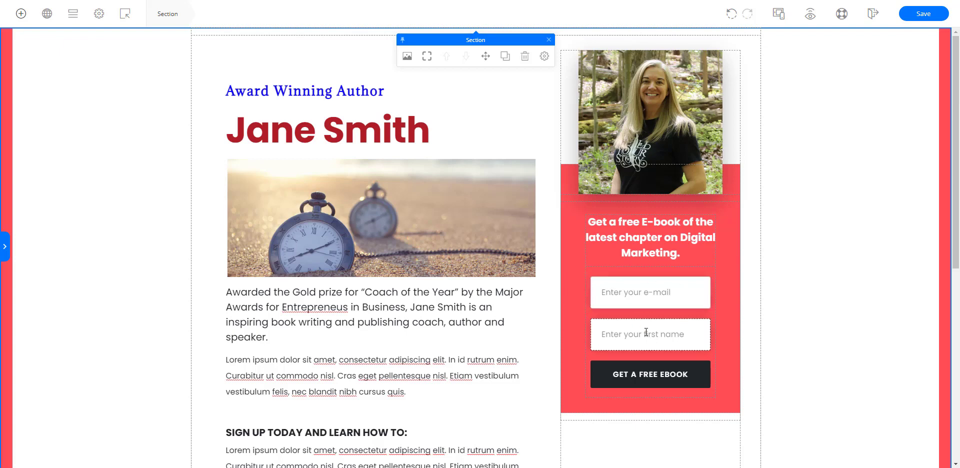
left_click(712, 271)
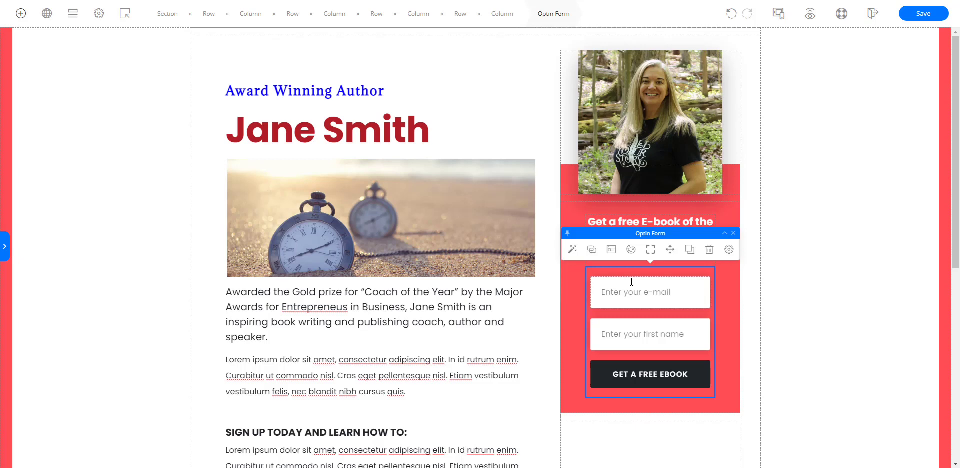
left_click(593, 250)
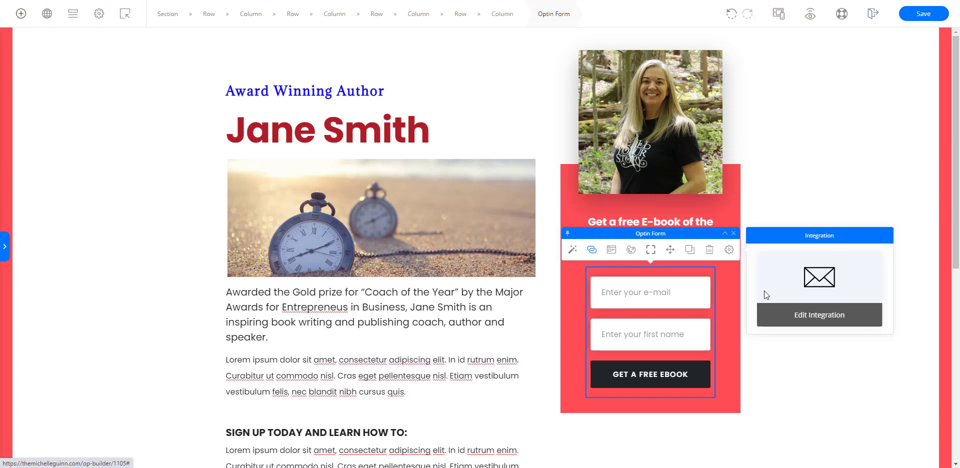
left_click(818, 316)
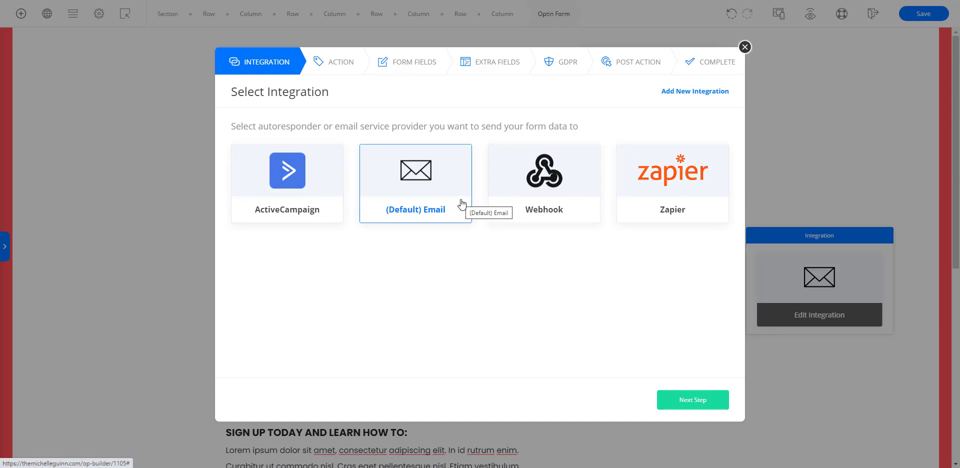
Step: Examine which email and webinar services can be added as a new integration, and return to the optin form's integration selection
left_click(685, 92)
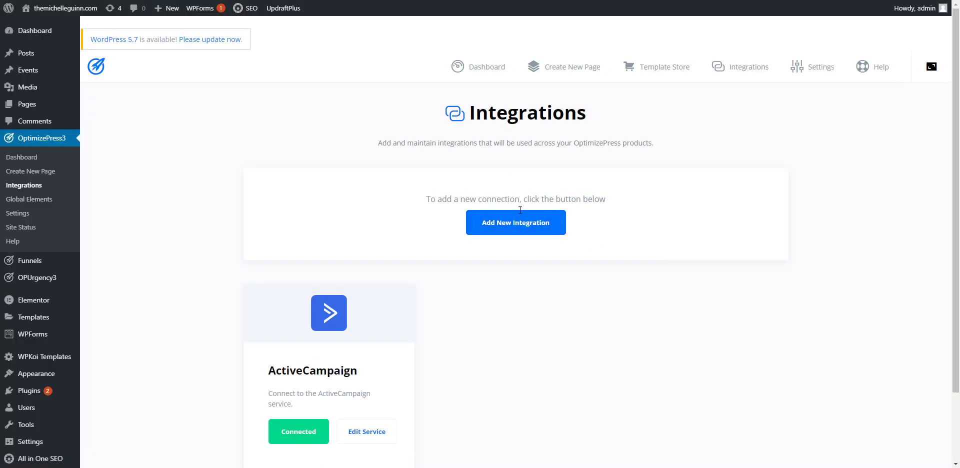
left_click(489, 231)
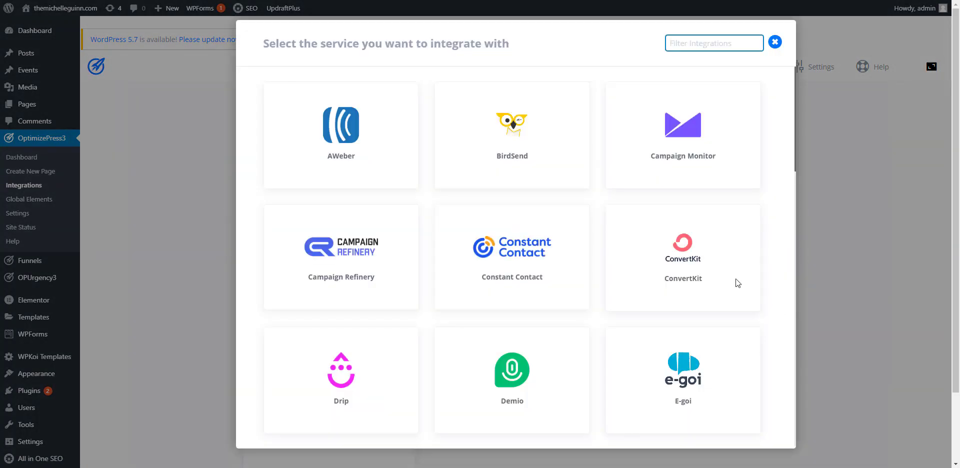
mouse_move(700, 137)
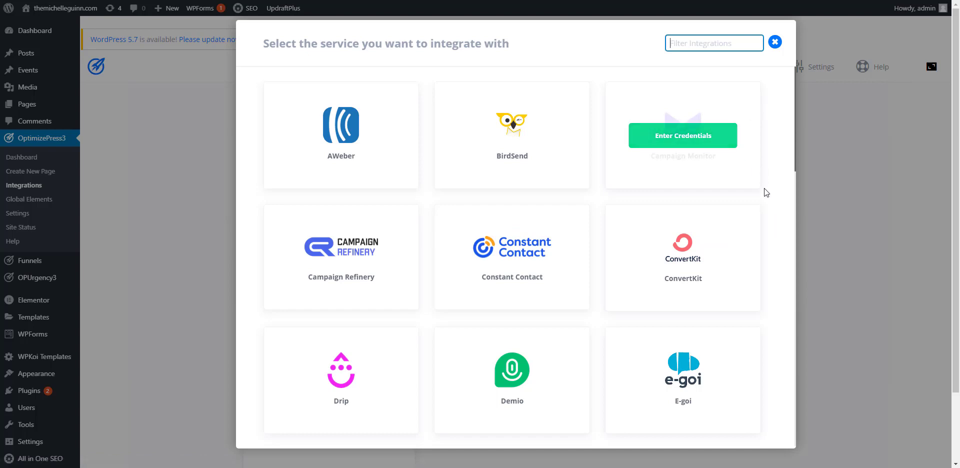
scroll(763, 190, "down", 3)
scroll(764, 191, "down", 3)
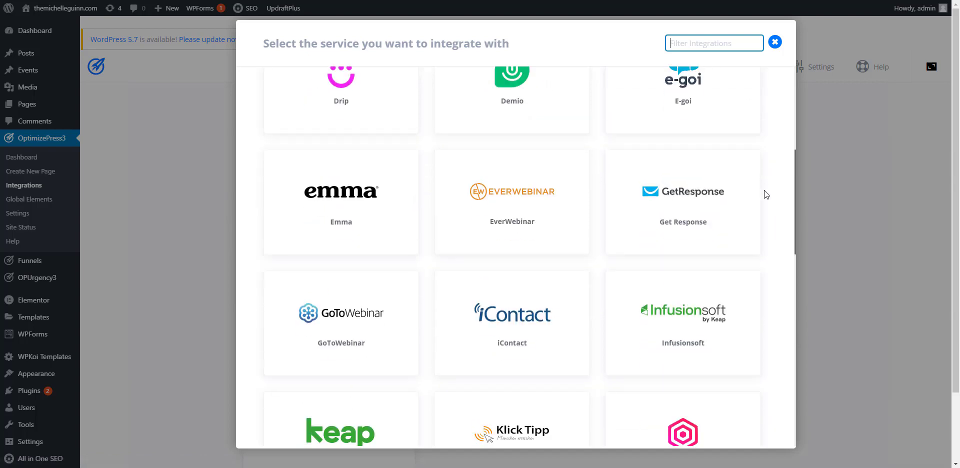
scroll(764, 191, "down", 2)
scroll(764, 191, "up", 2)
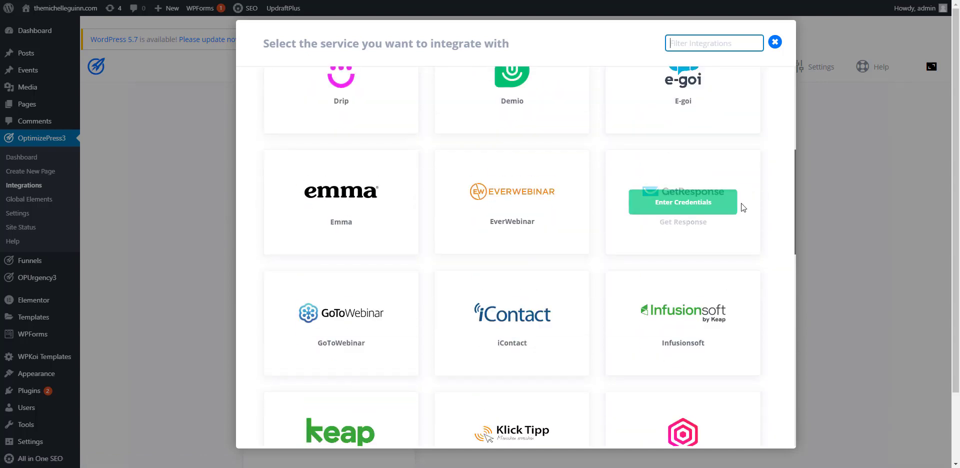
scroll(725, 217, "down", 5)
scroll(535, 268, "down", 1)
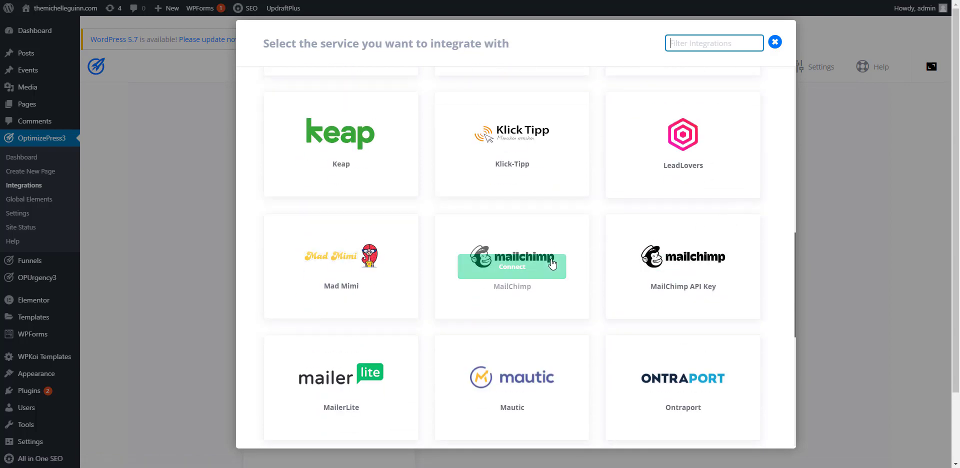
scroll(547, 270, "down", 3)
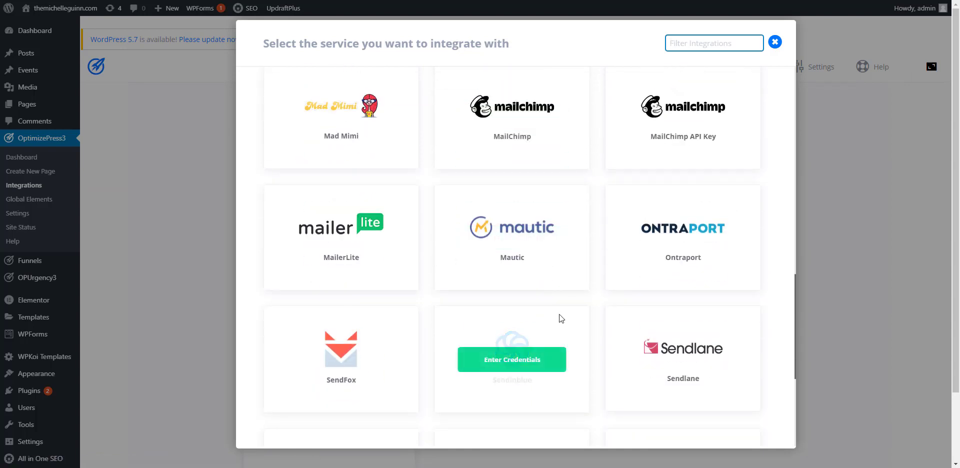
scroll(560, 317, "down", 5)
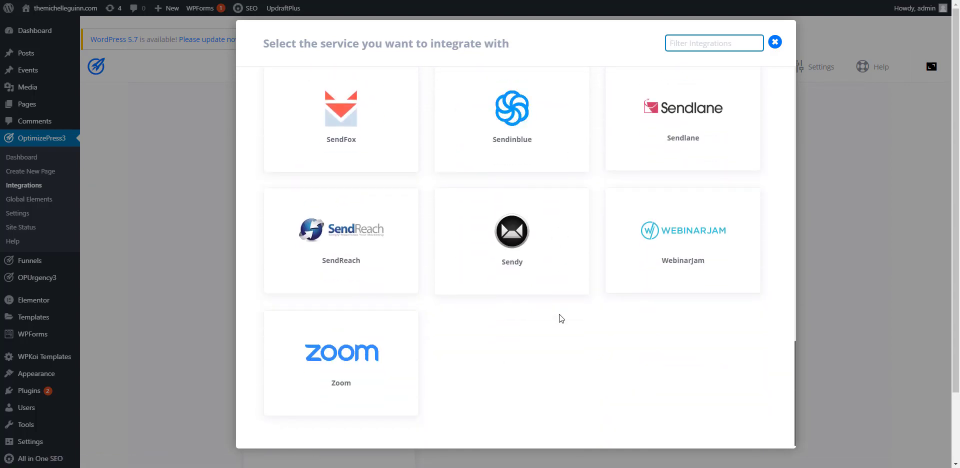
scroll(717, 255, "up", 12)
scroll(718, 255, "up", 5)
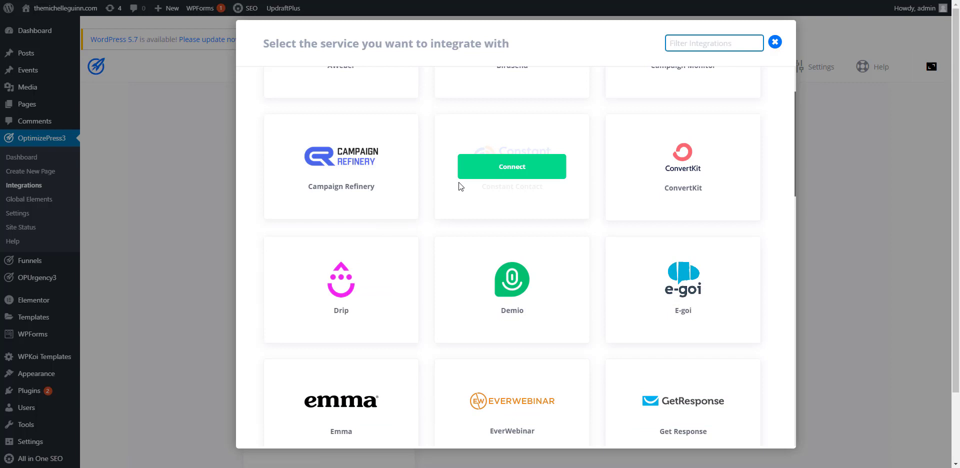
scroll(458, 183, "up", 2)
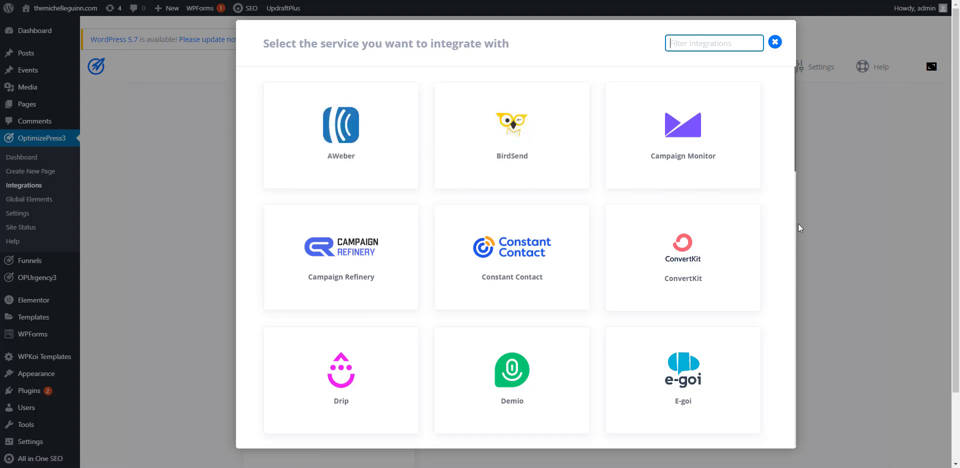
scroll(674, 232, "down", 5)
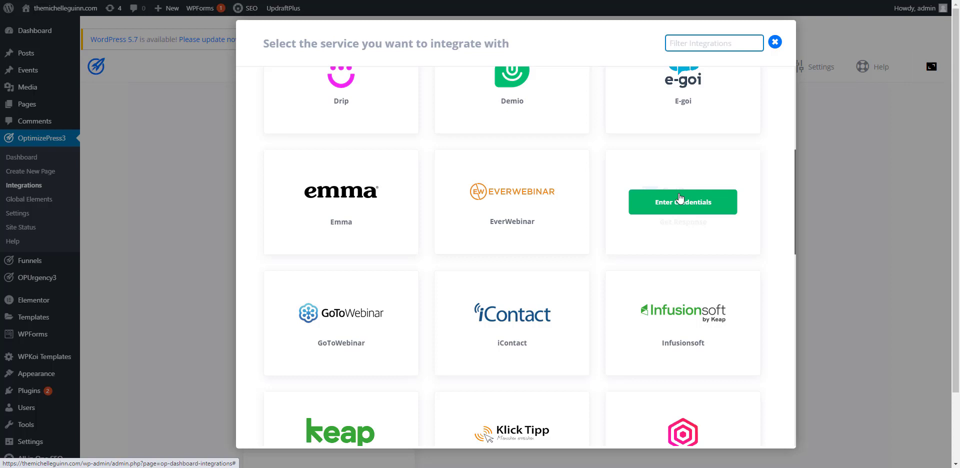
left_click(775, 42)
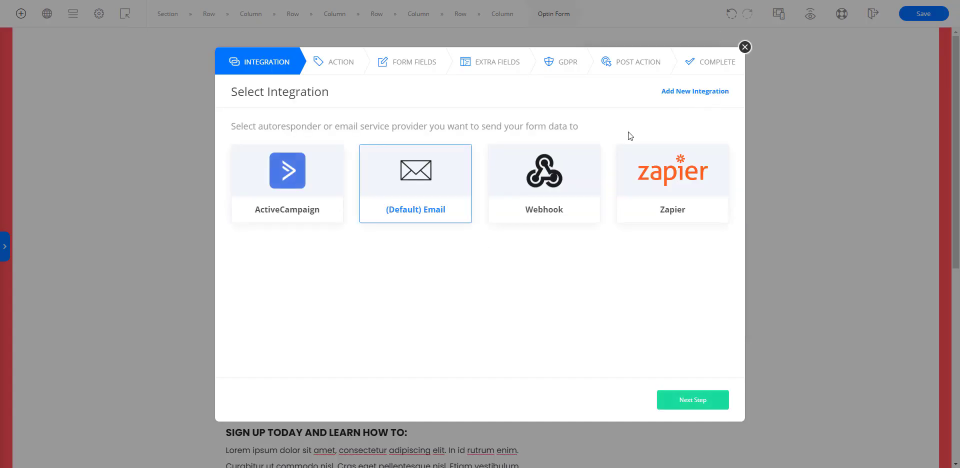
Step: Select ActiveCampaign as the optin form's integration and send its data to the Gold Mastermind list
left_click(314, 197)
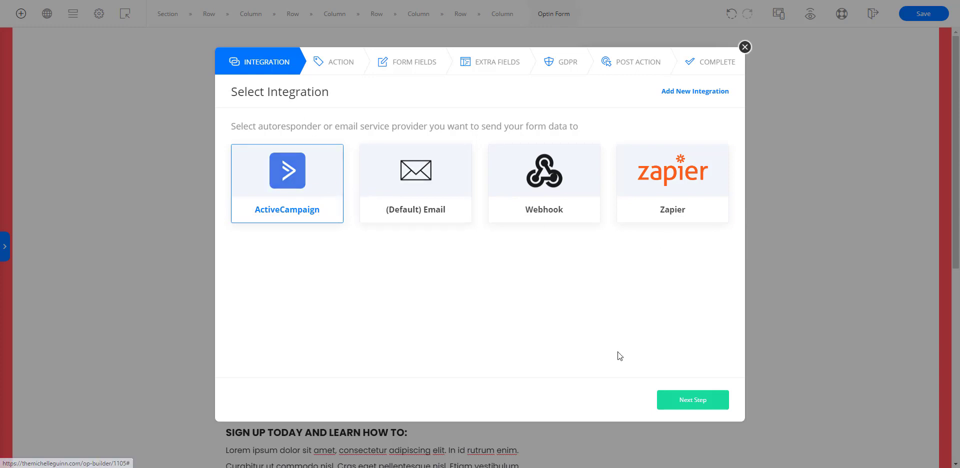
left_click(698, 400)
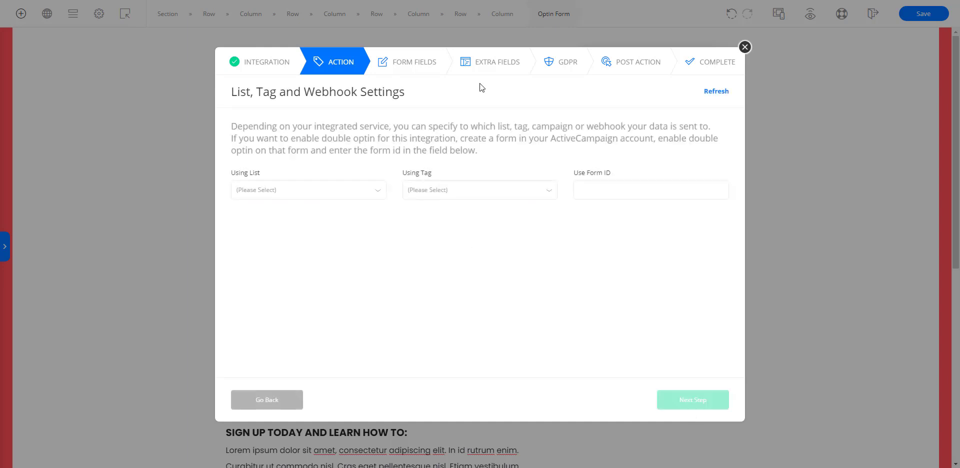
left_click(354, 193)
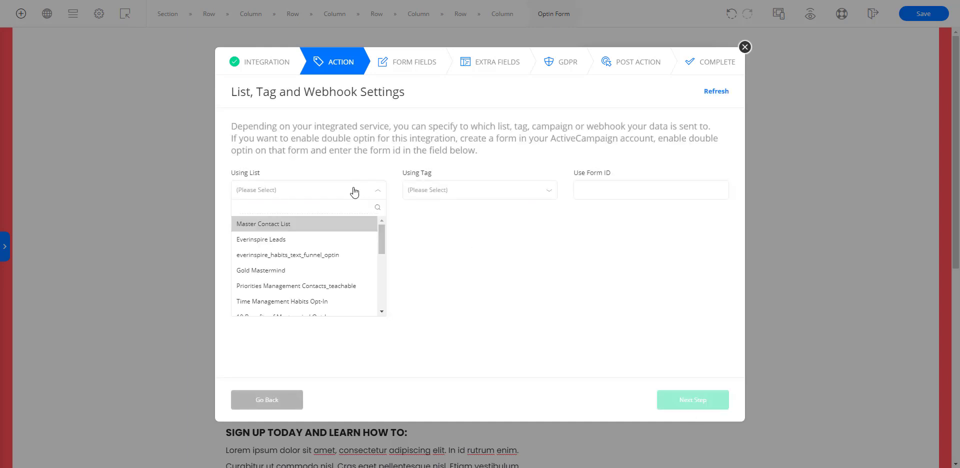
left_click(315, 273)
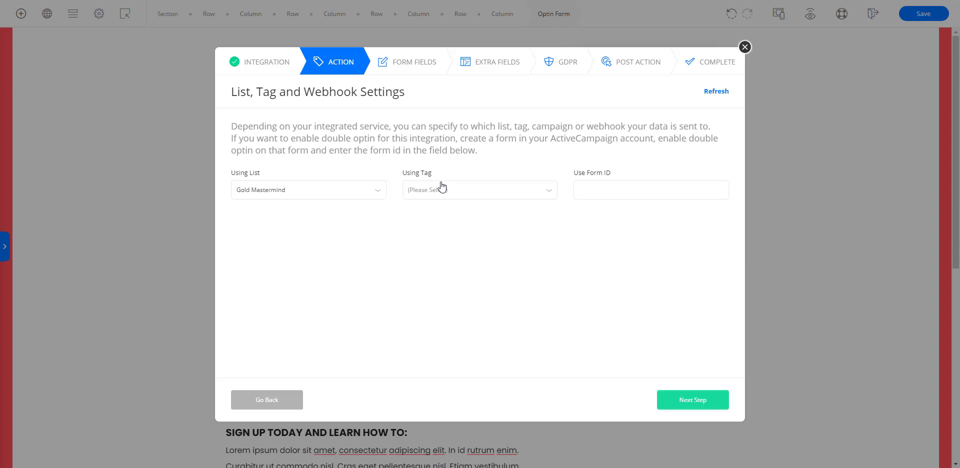
Step: Assign the blueprint tag to contacts from the optin form and continue to the form fields
left_click(440, 188)
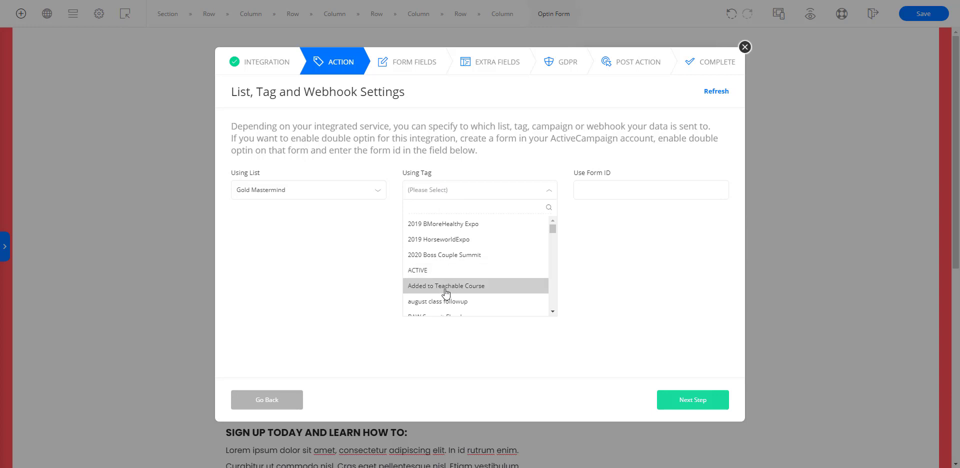
left_click(553, 311)
left_click(553, 311)
left_click(553, 311)
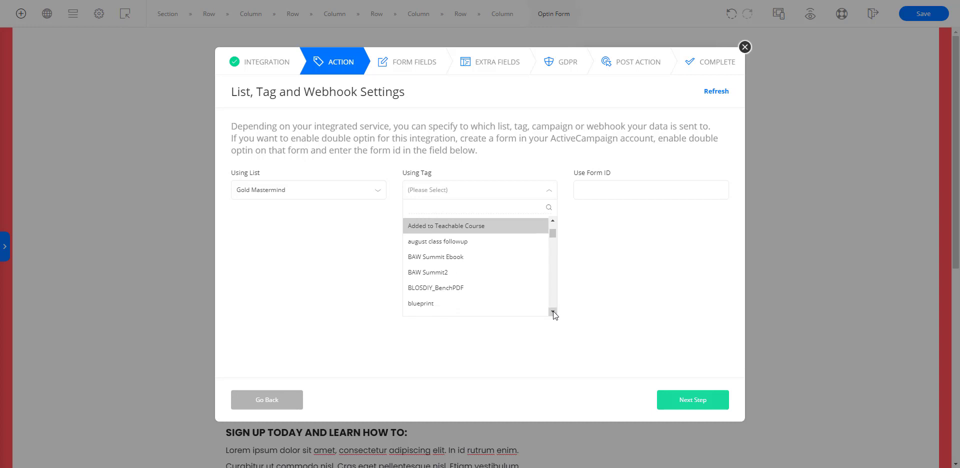
left_click(473, 304)
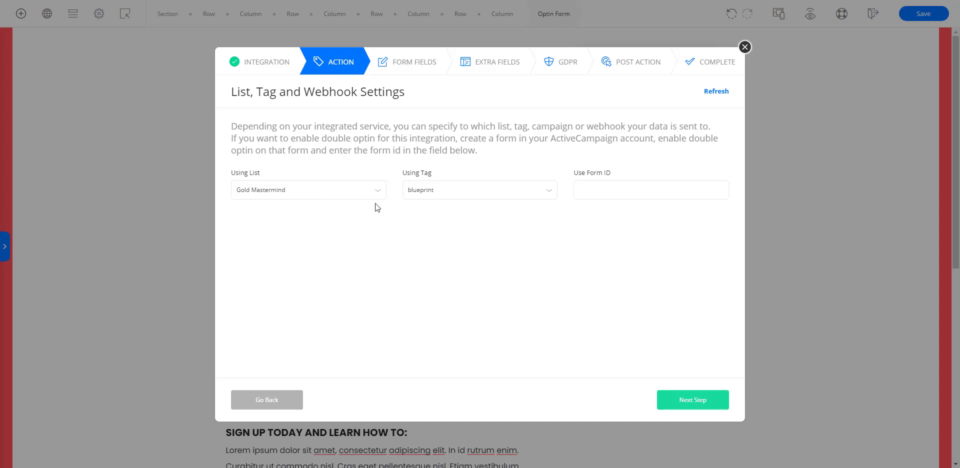
left_click(437, 189)
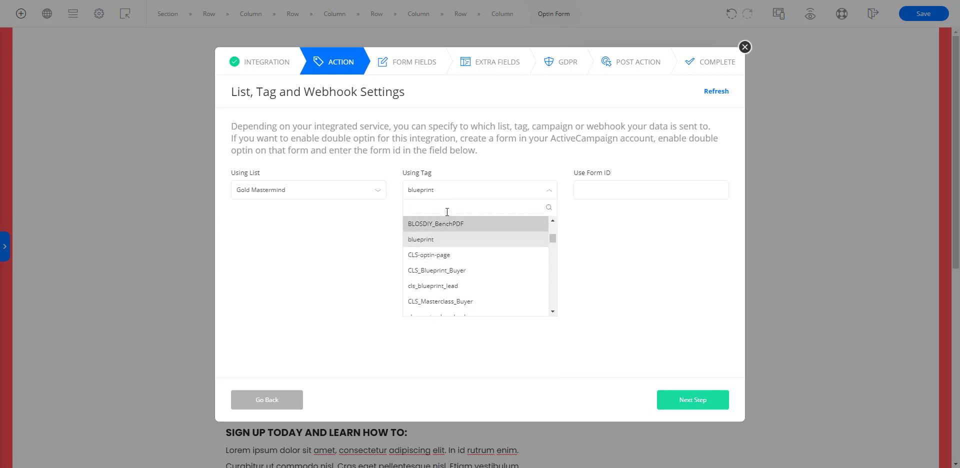
left_click(452, 195)
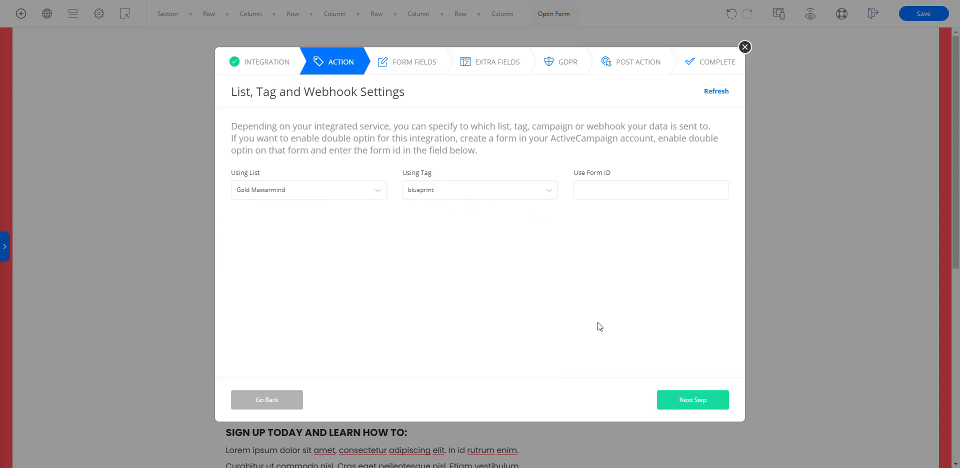
left_click(680, 401)
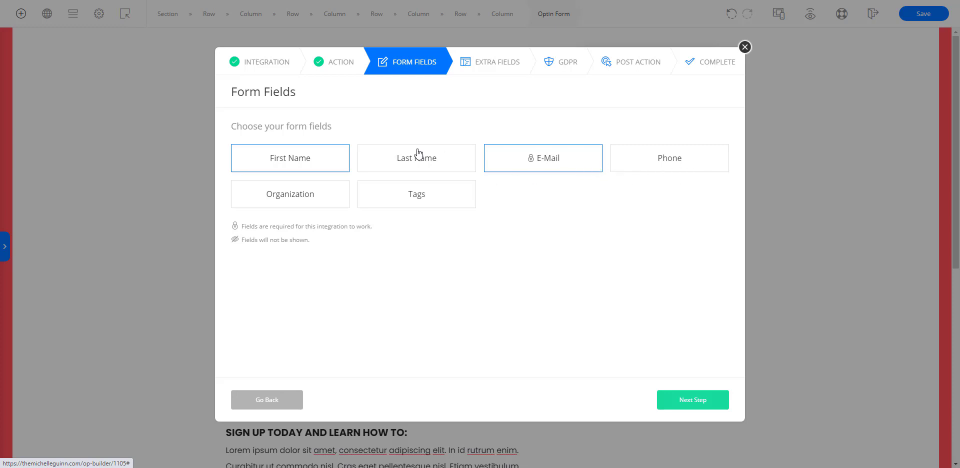
Step: Add the Phone field to the optin form's First Name and E-Mail fields and continue
left_click(691, 162)
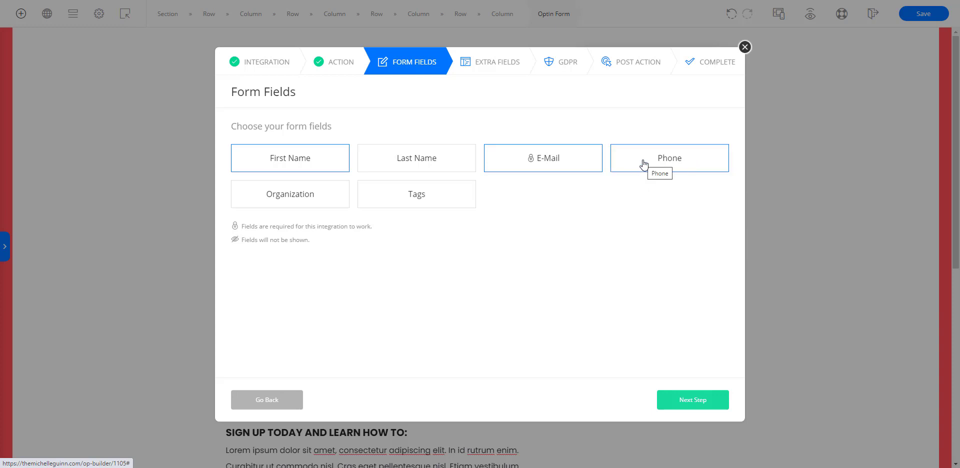
left_click(647, 161)
left_click(686, 154)
left_click(684, 407)
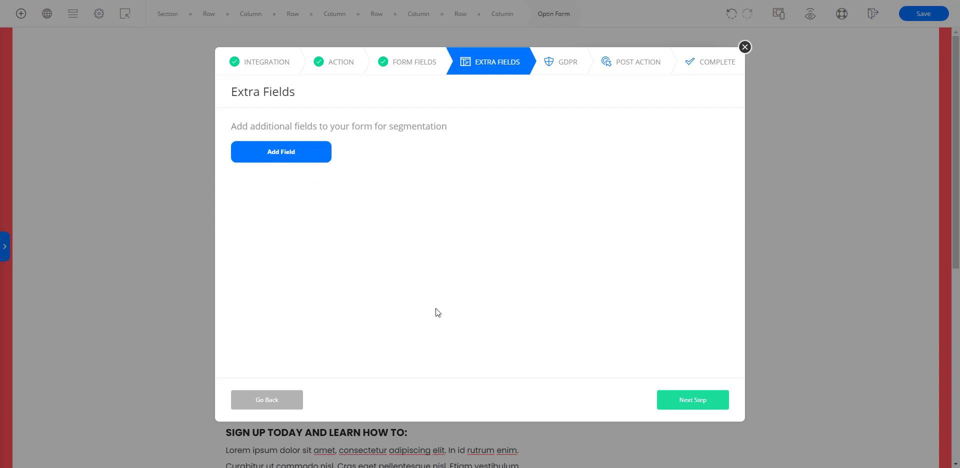
Step: Finish the form setup without extra fields, keeping GDPR consent off and Next Funnel Page as the post action
left_click(684, 400)
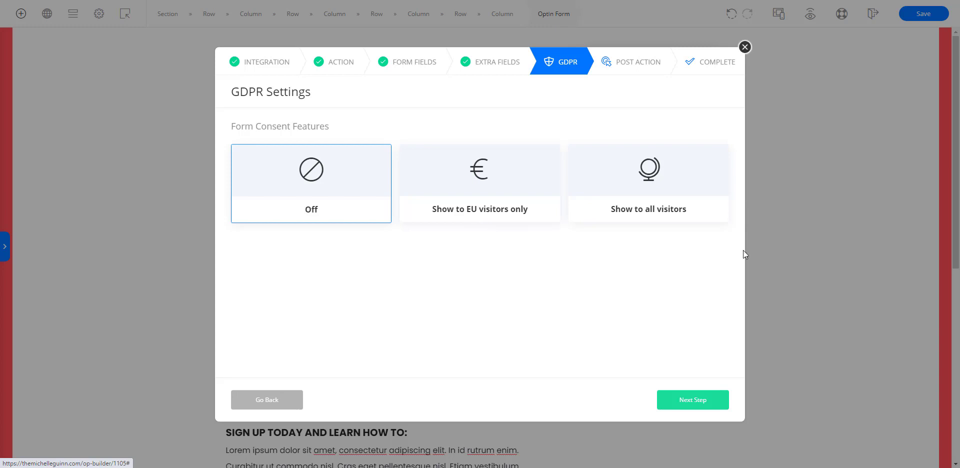
left_click(692, 400)
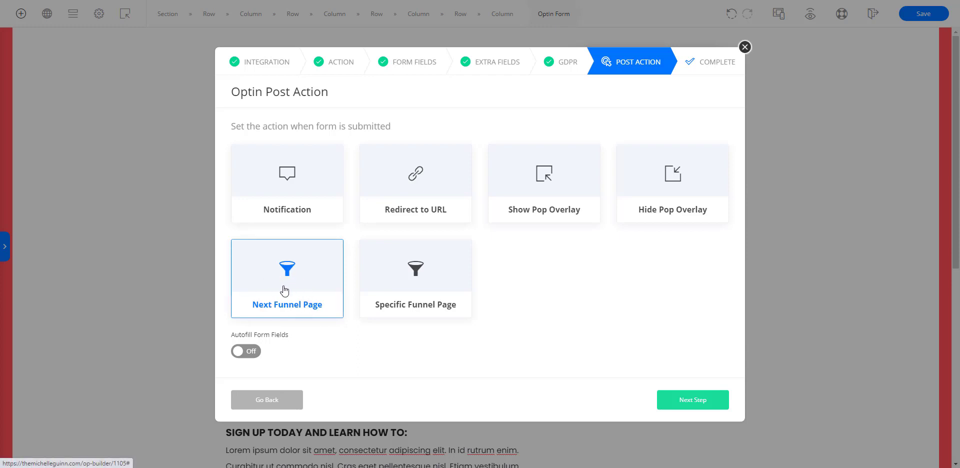
left_click(693, 403)
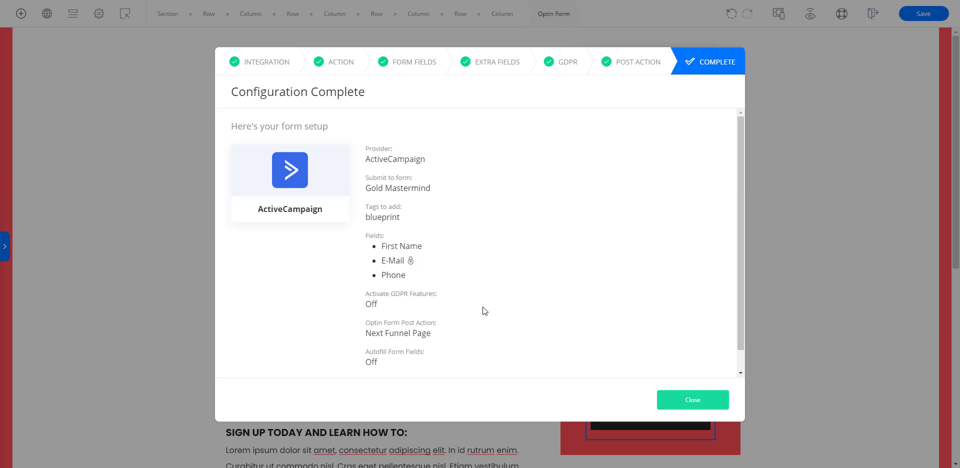
scroll(536, 319, "down", 1)
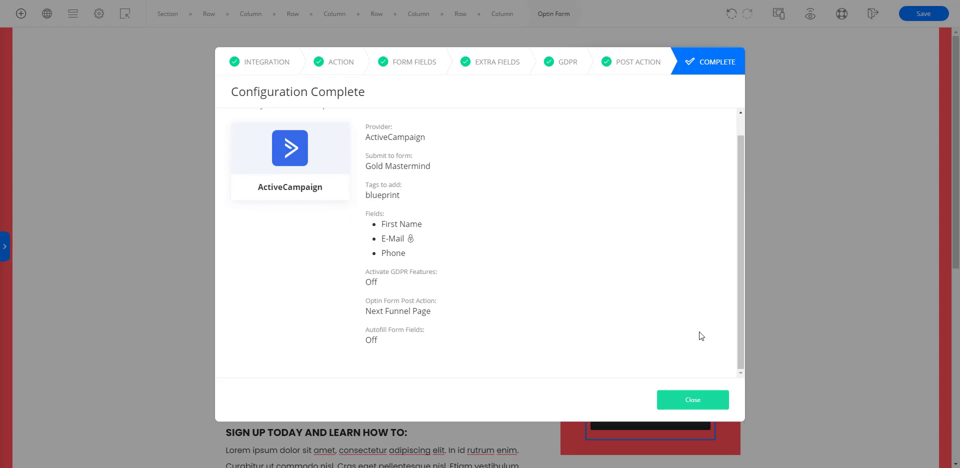
left_click(696, 403)
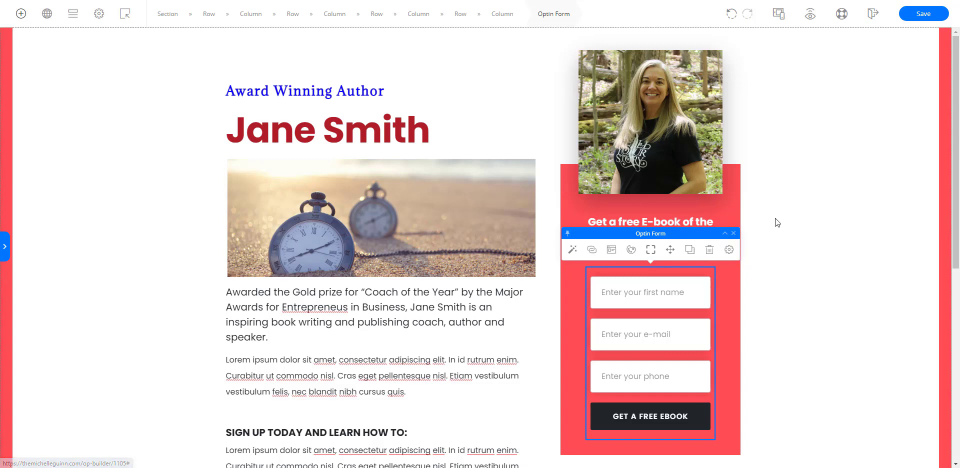
left_click(543, 306)
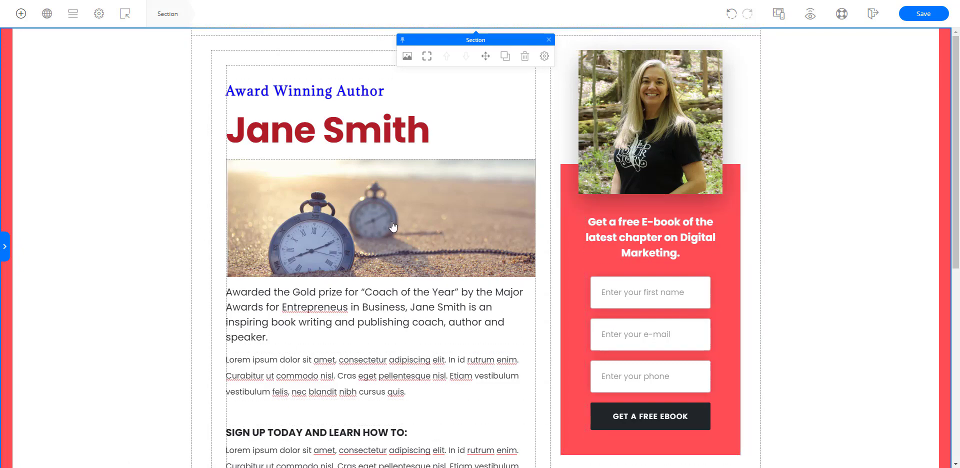
scroll(393, 226, "down", 5)
scroll(393, 226, "down", 2)
scroll(393, 226, "up", 7)
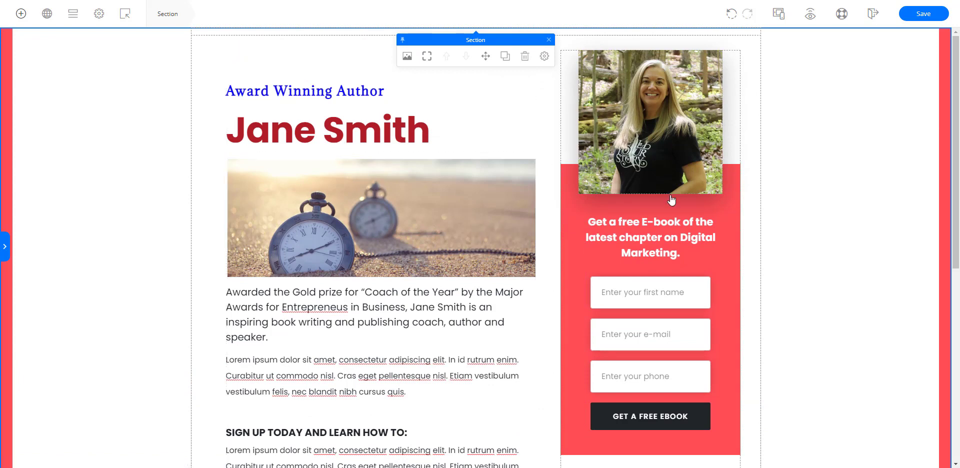
left_click(327, 371)
left_click_drag(304, 373, 345, 376)
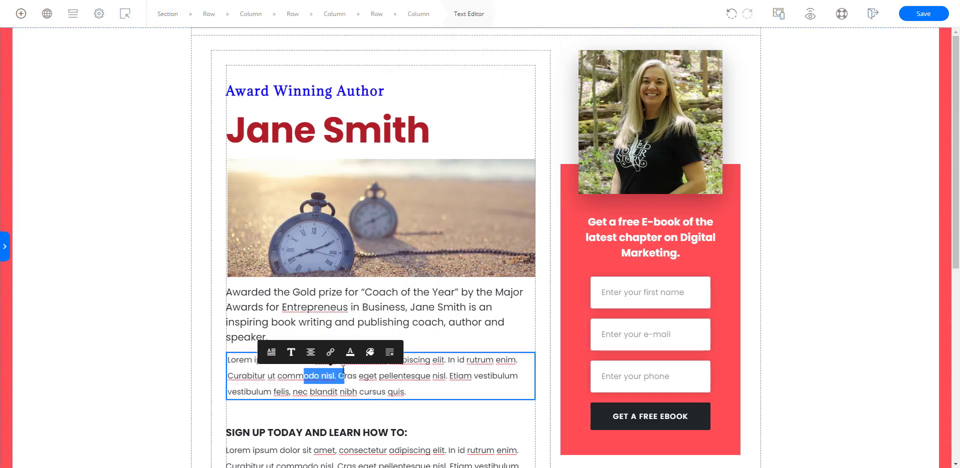
left_click(354, 380)
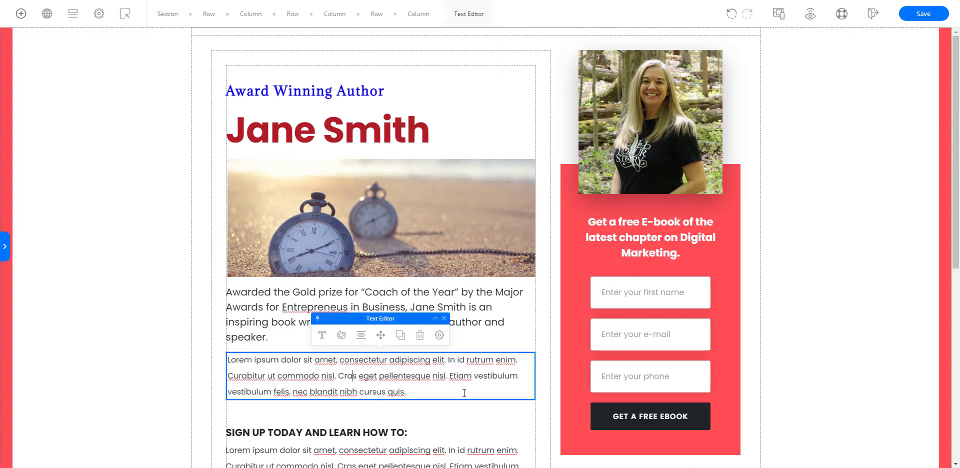
Step: Delete the lorem ipsum paragraph directly below the heading "SIGN UP TODAY AND LEARN HOW TO:"
scroll(464, 393, "down", 3)
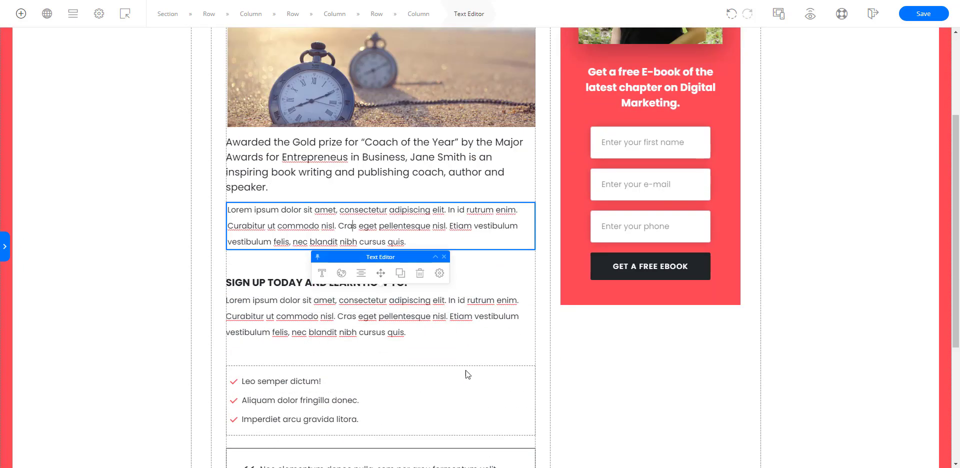
left_click(459, 314)
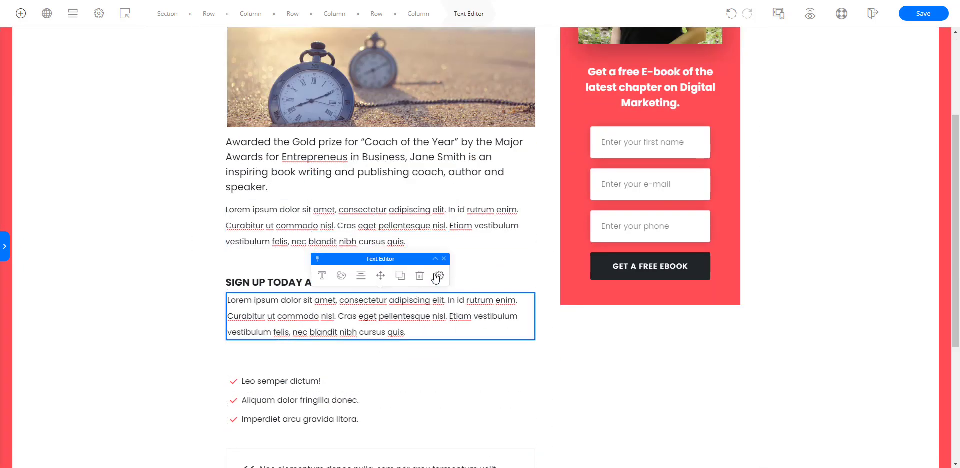
left_click(418, 276)
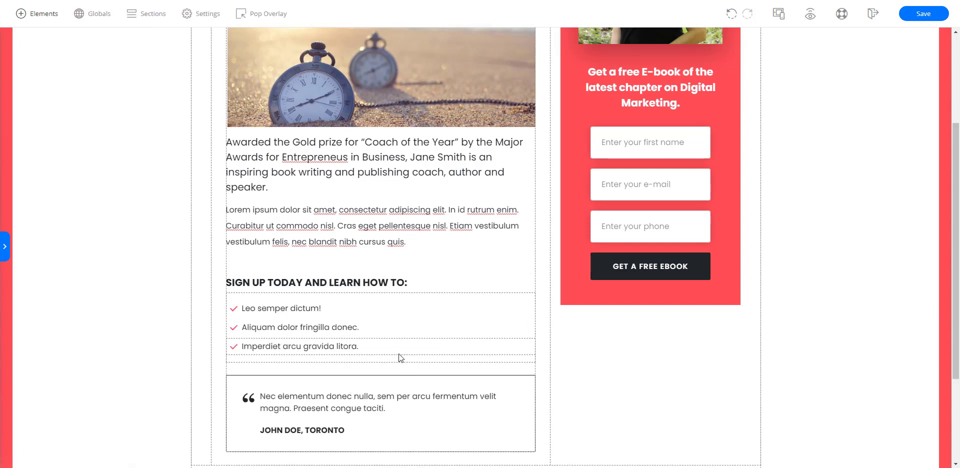
Step: Save and close the landing page in the live editor, and update the page in WordPress
scroll(398, 354, "up", 3)
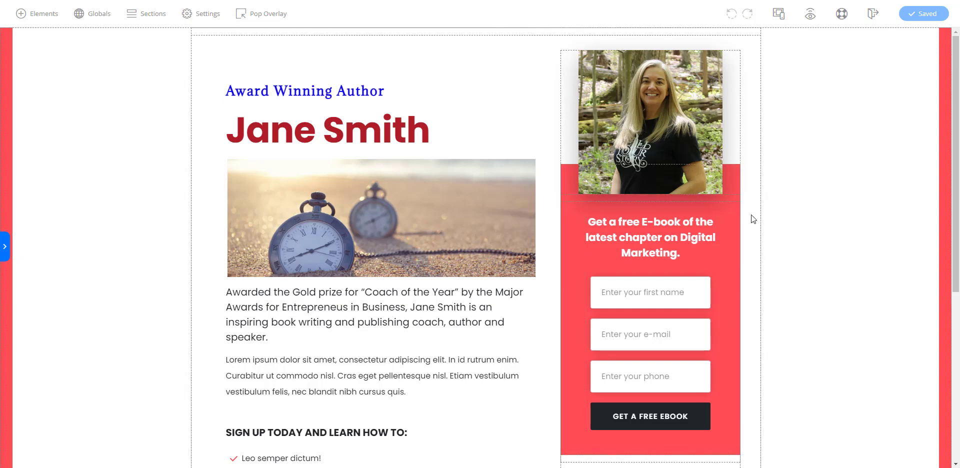
left_click(872, 18)
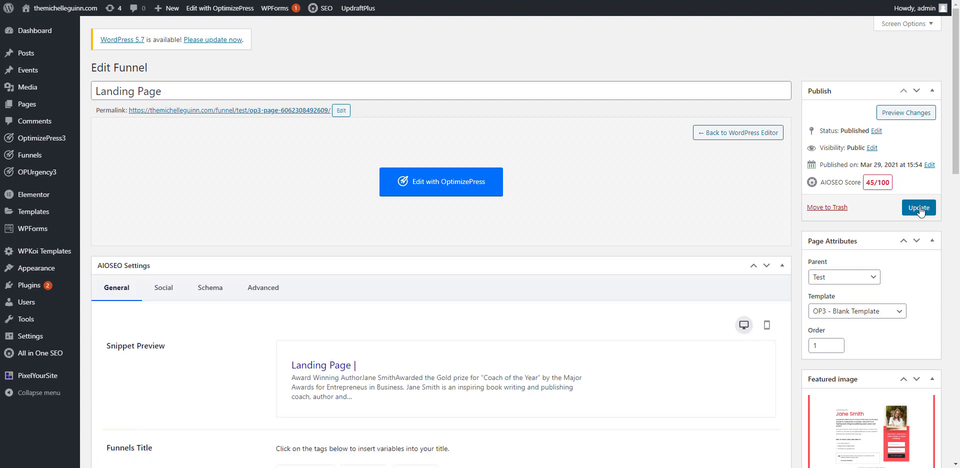
left_click(919, 208)
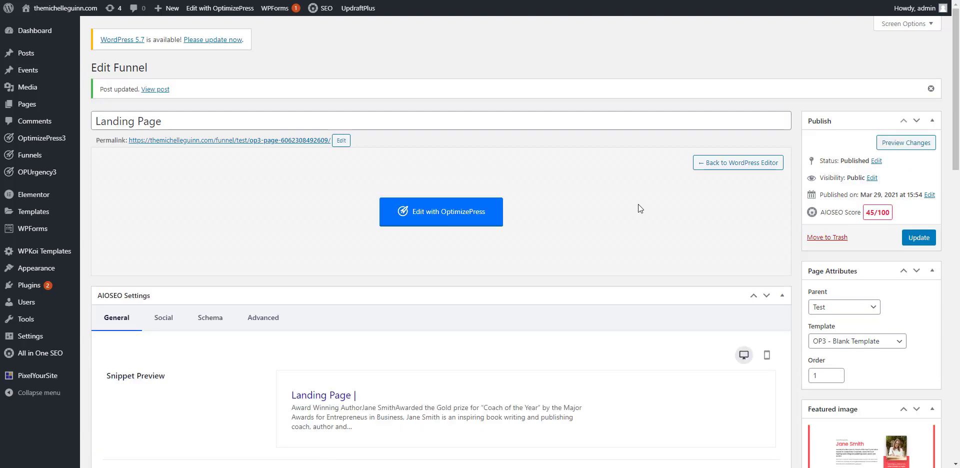
Step: Examine the landing page's AIOSEO settings, including snippet preview, title, meta description, keyphrase and page analysis
scroll(673, 306, "down", 6)
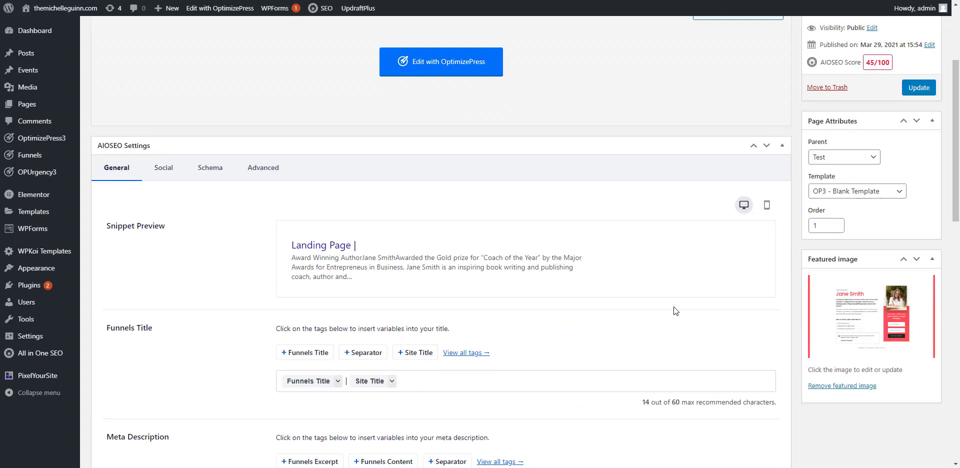
scroll(673, 307, "up", 6)
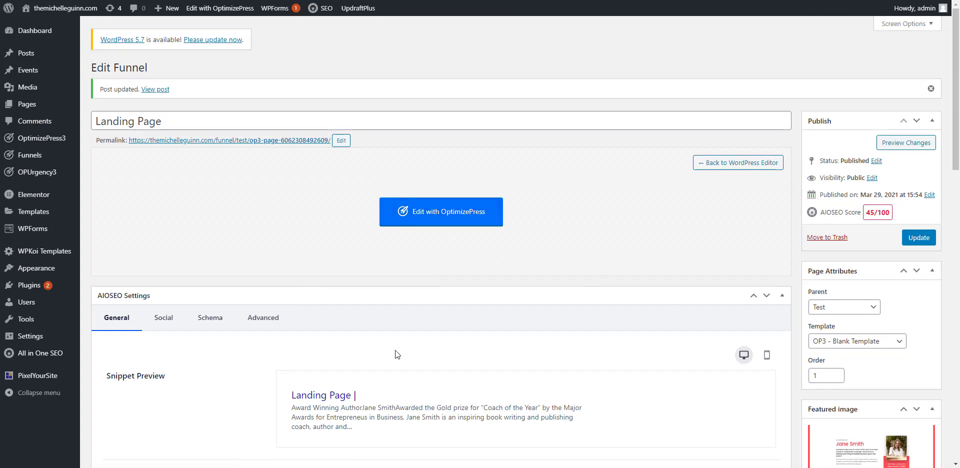
scroll(397, 354, "down", 6)
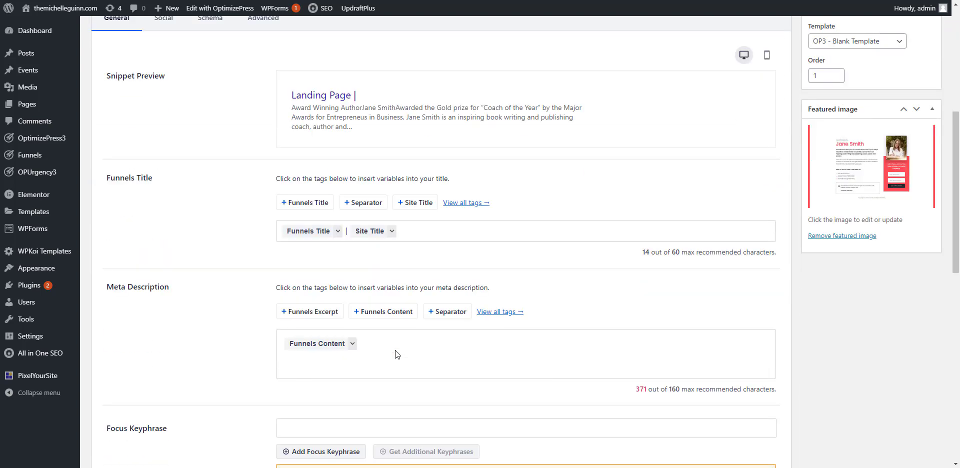
scroll(394, 354, "down", 3)
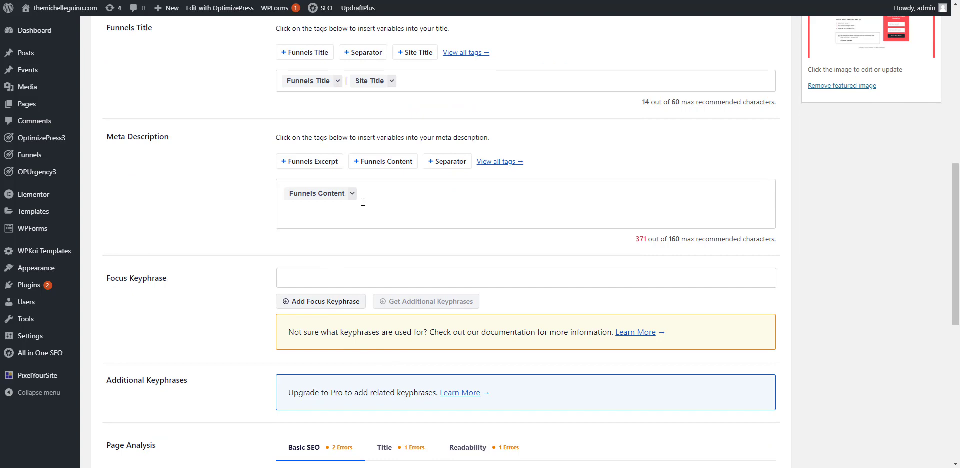
scroll(283, 382, "down", 6)
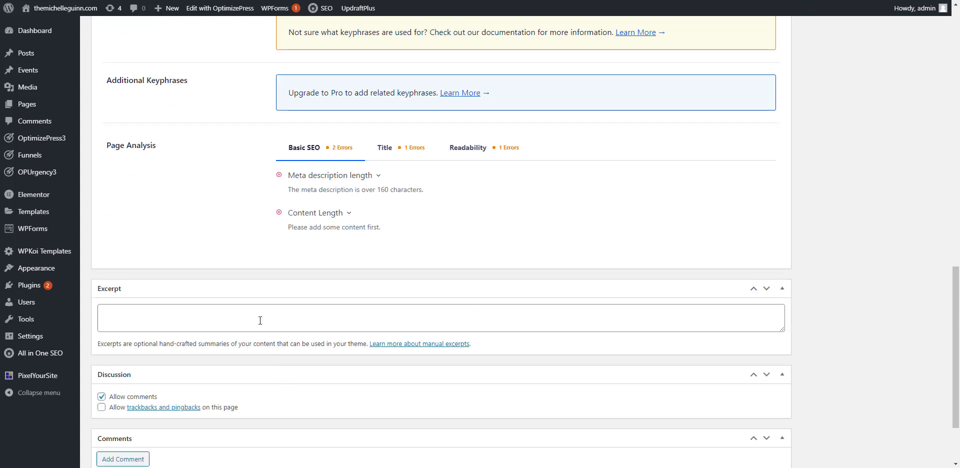
scroll(251, 307, "up", 10)
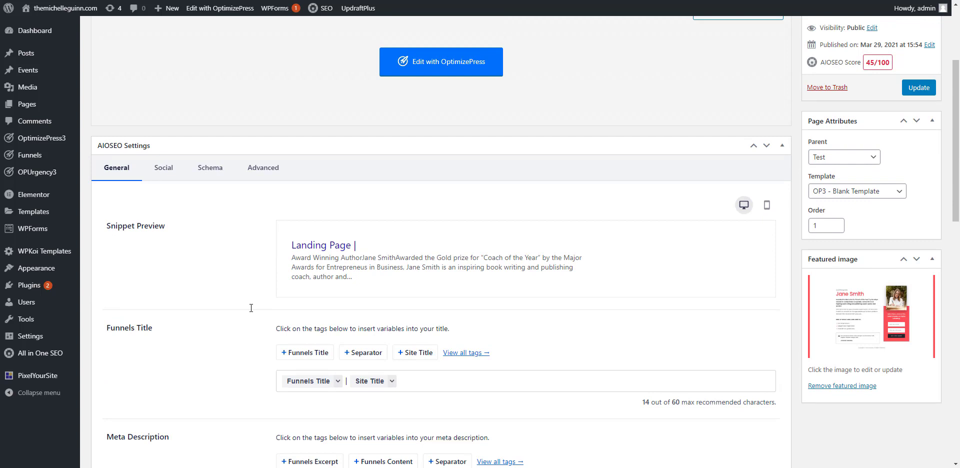
scroll(251, 308, "up", 3)
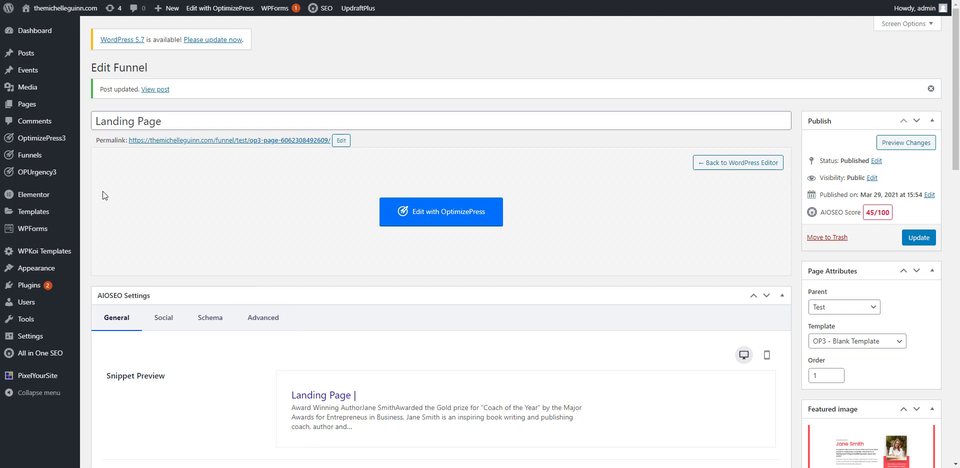
Step: Open the Test funnel from the funnel dashboard and open its Thank You Page for editing in WordPress
mouse_move(24, 156)
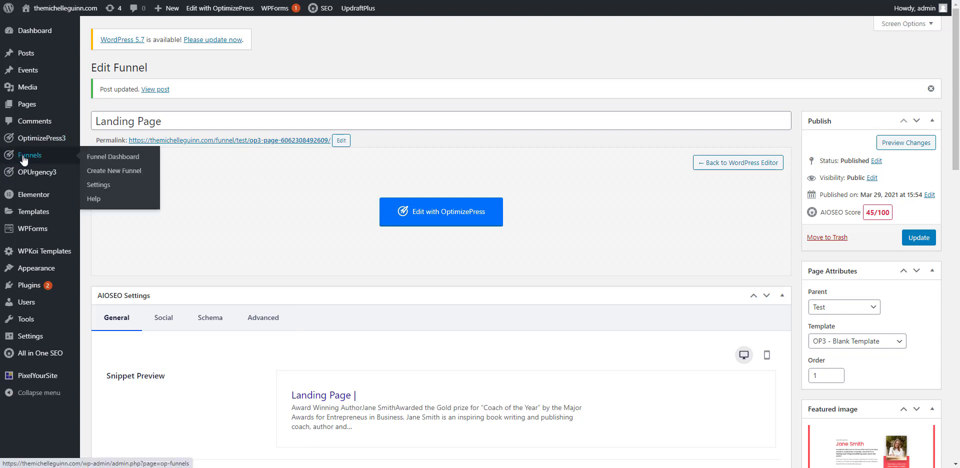
left_click(114, 158)
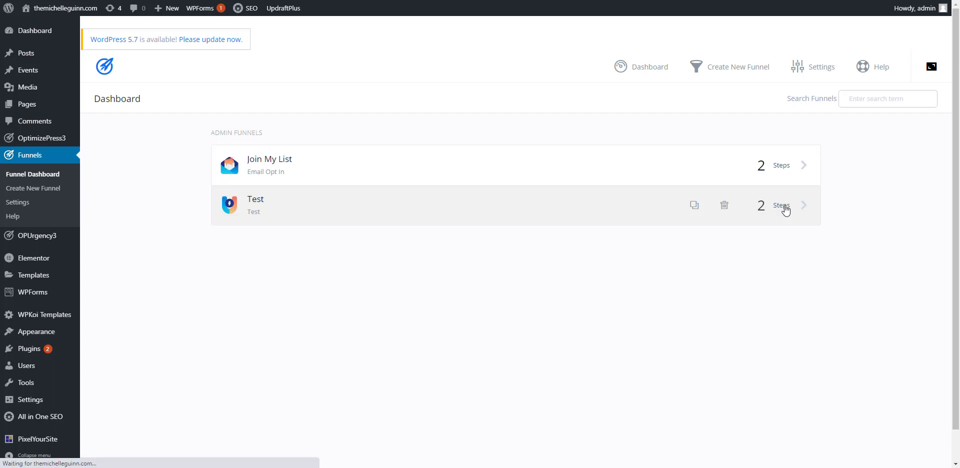
left_click(776, 216)
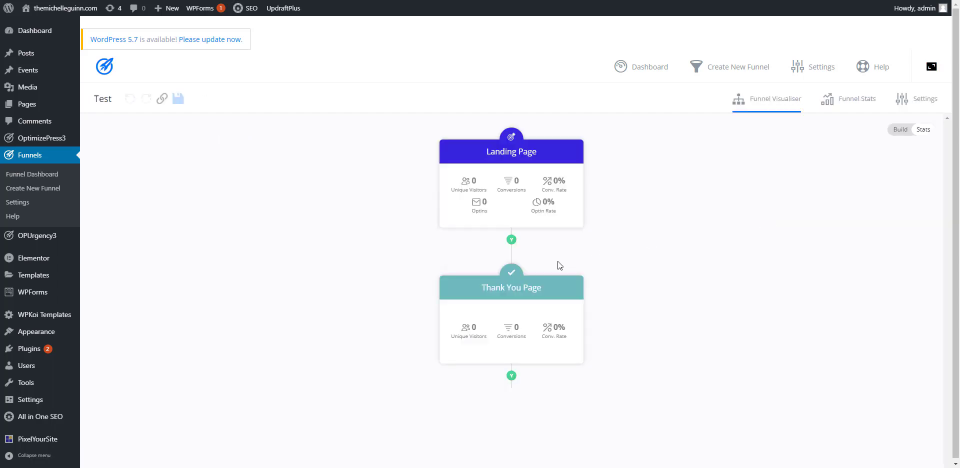
mouse_move(458, 153)
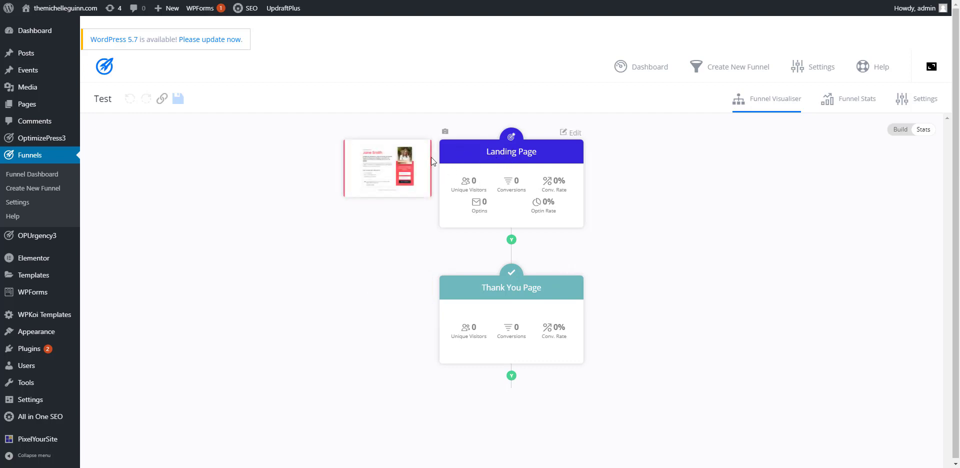
mouse_move(505, 296)
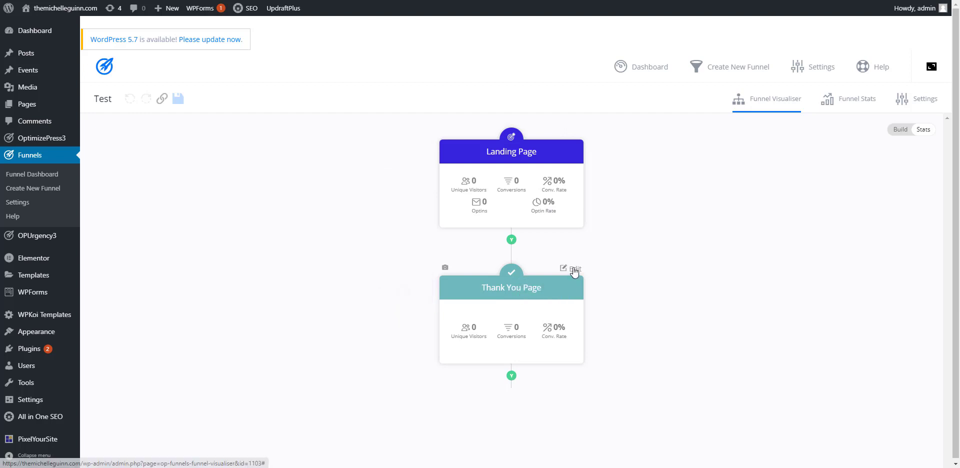
left_click(574, 271)
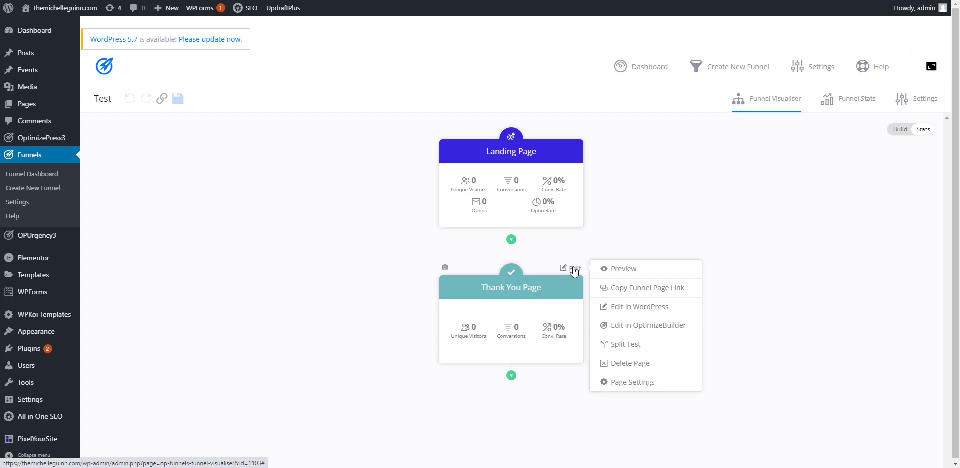
left_click(625, 307)
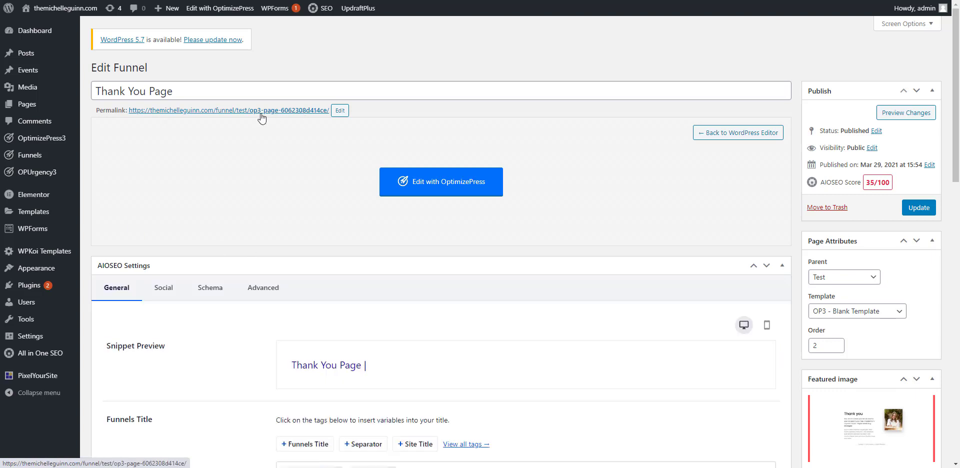
Step: Change the Thank You Page's permalink slug to "thankyou"
left_click(340, 111)
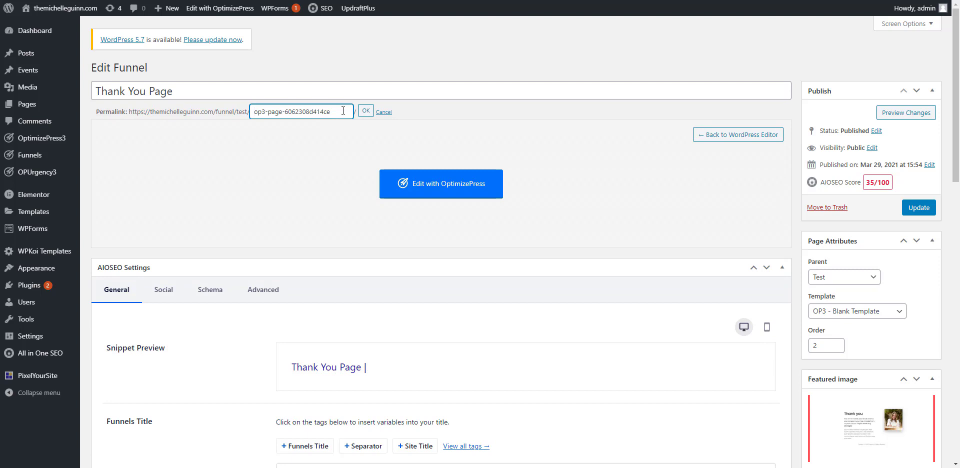
left_click_drag(344, 112, 212, 100)
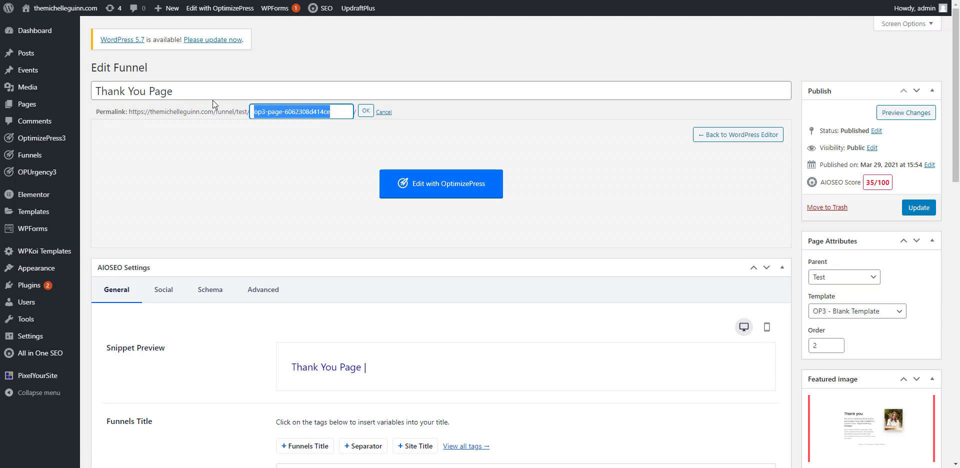
type("thank")
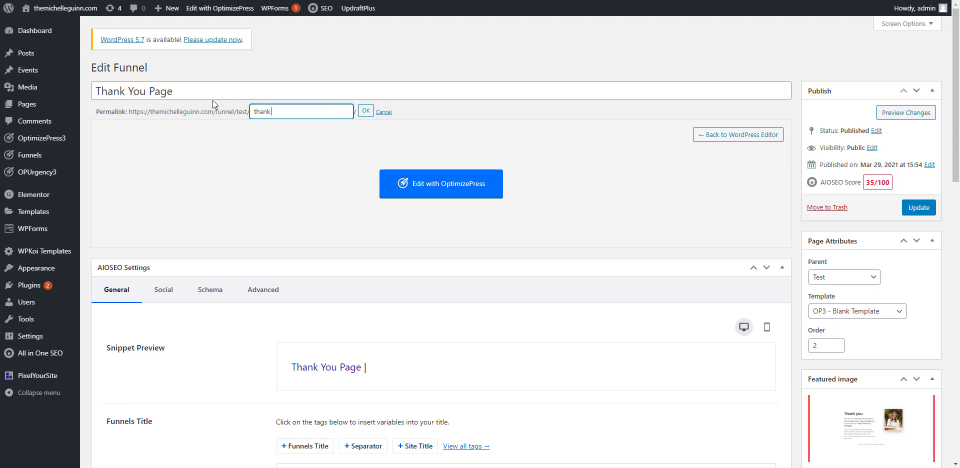
type("you")
left_click(365, 111)
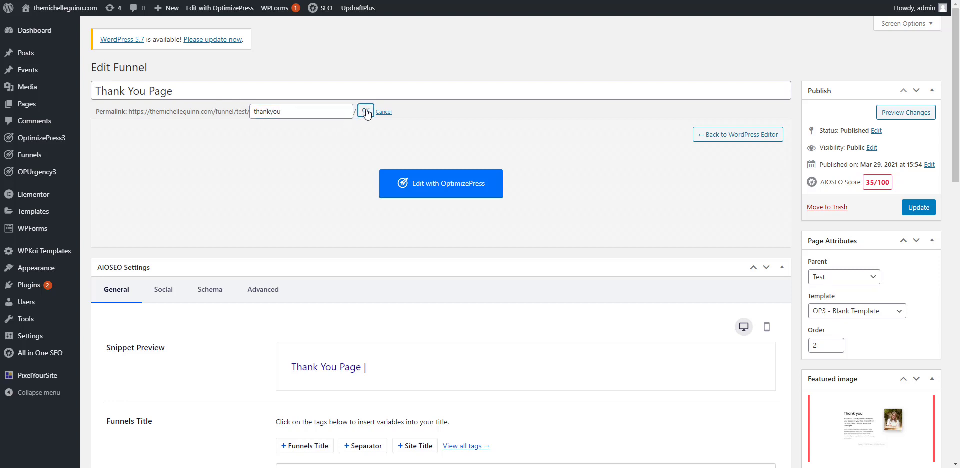
Step: Examine the Thank You Page's image options and the available elements in the OptimizePress live editor, and close the editor
left_click(440, 191)
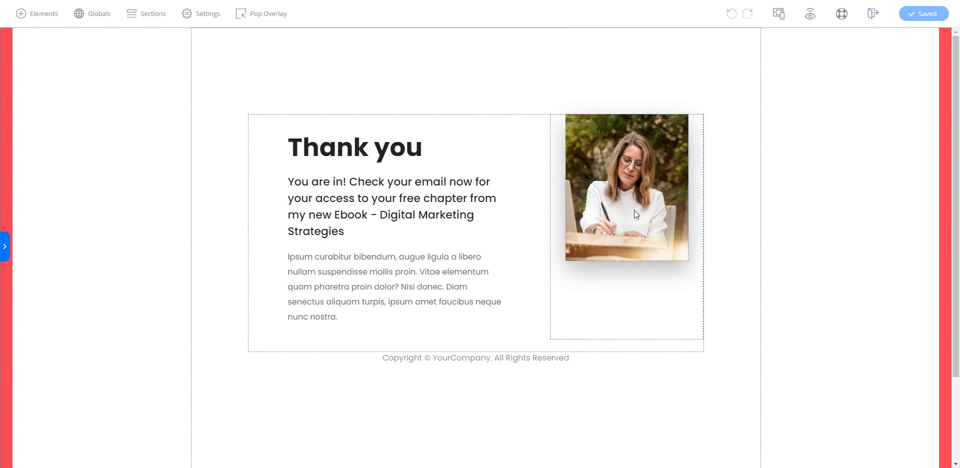
left_click(646, 173)
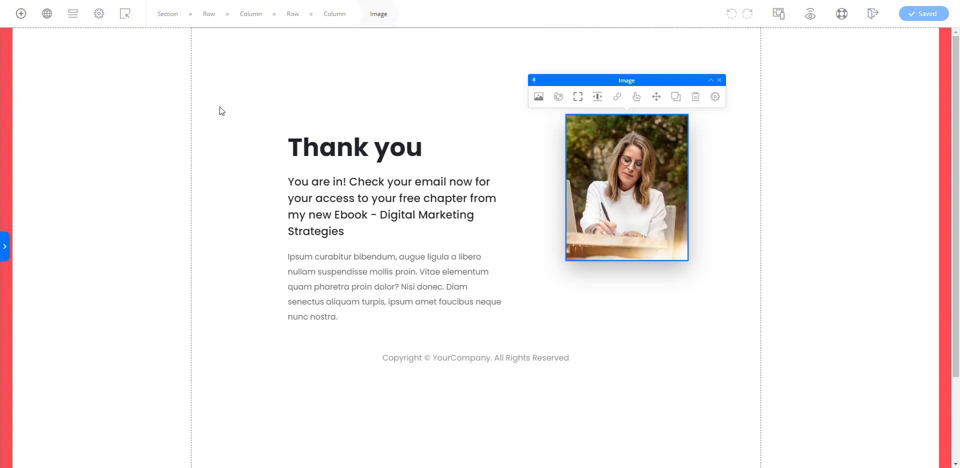
left_click(19, 17)
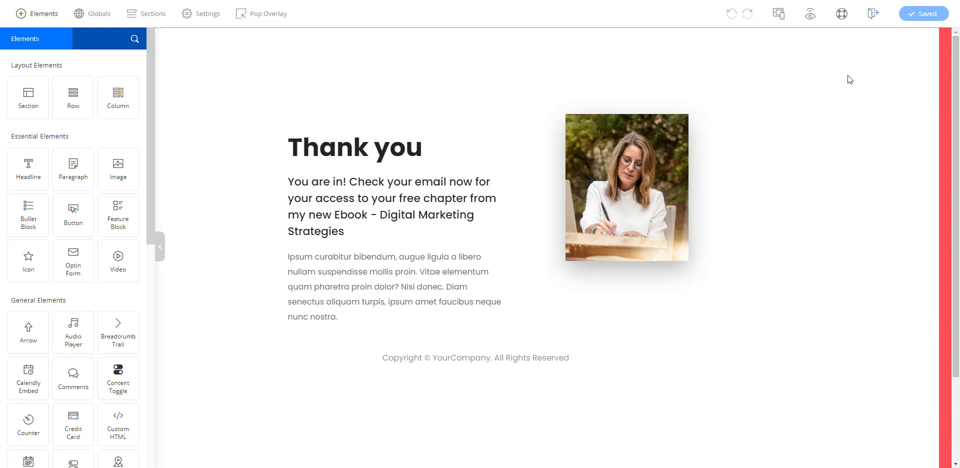
left_click(873, 16)
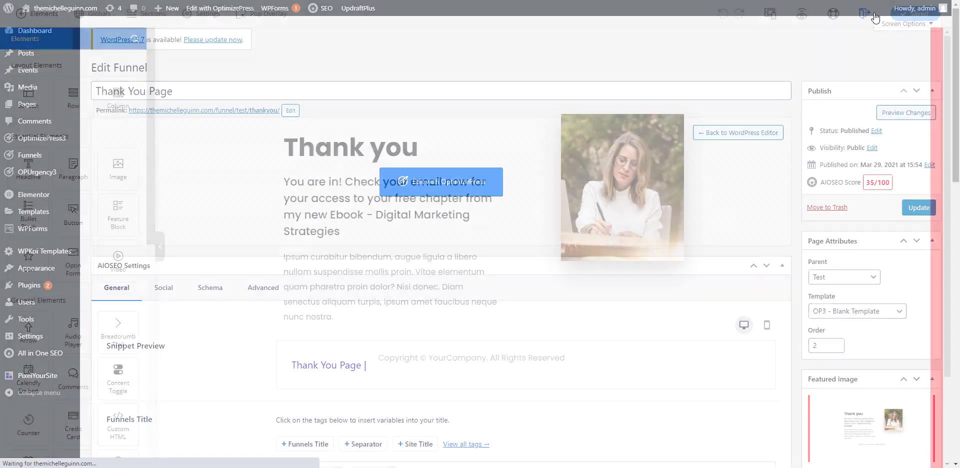